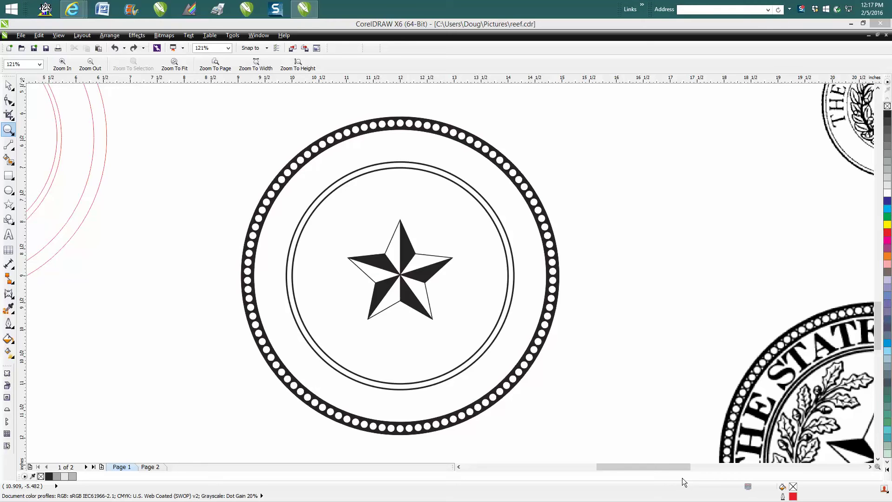
# Step: Drag the large state seal.png bitmap up and to the left, toward the star emblem
pyautogui.moveTo(665, 470); pyautogui.dragTo(681, 470)
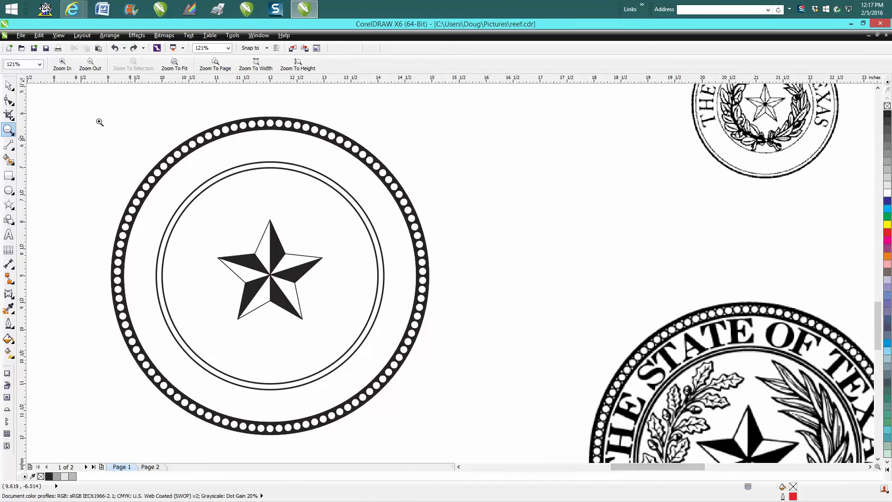
pyautogui.click(10, 86)
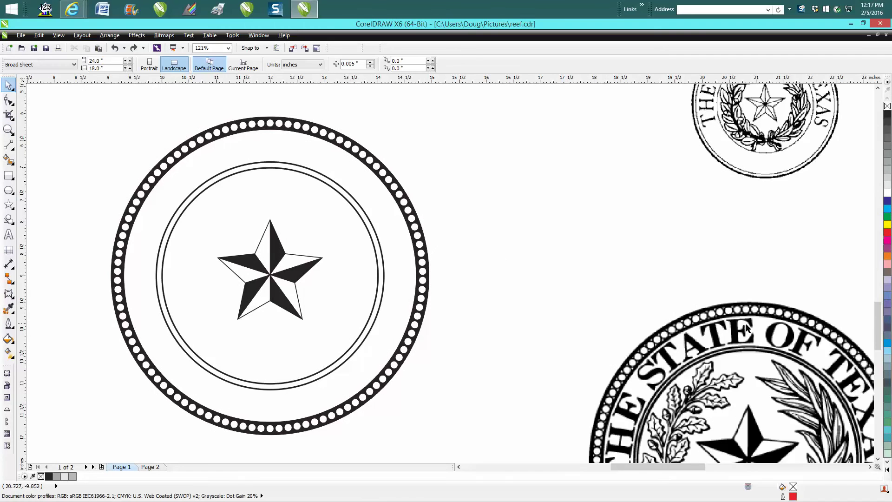
pyautogui.click(754, 349)
pyautogui.moveTo(698, 305); pyautogui.dragTo(659, 259)
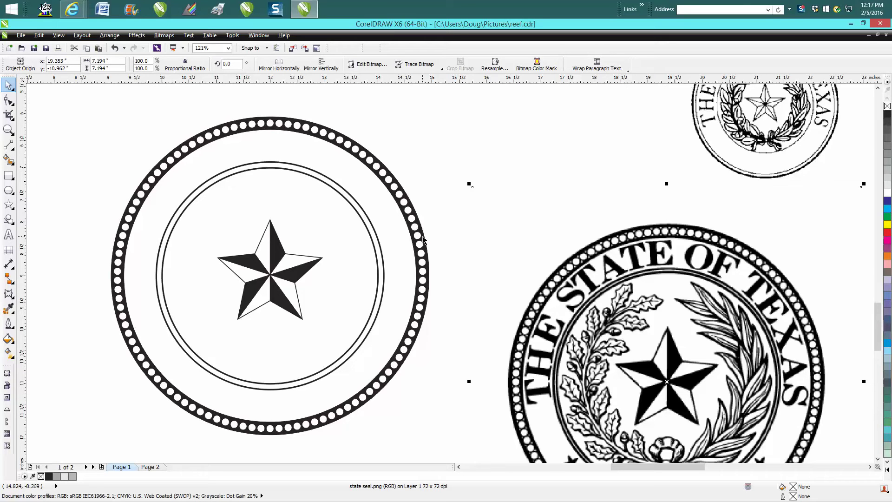
# Step: Place the small state seal5.gif bitmap above the large seal, then zoom to check it
pyautogui.click(732, 175)
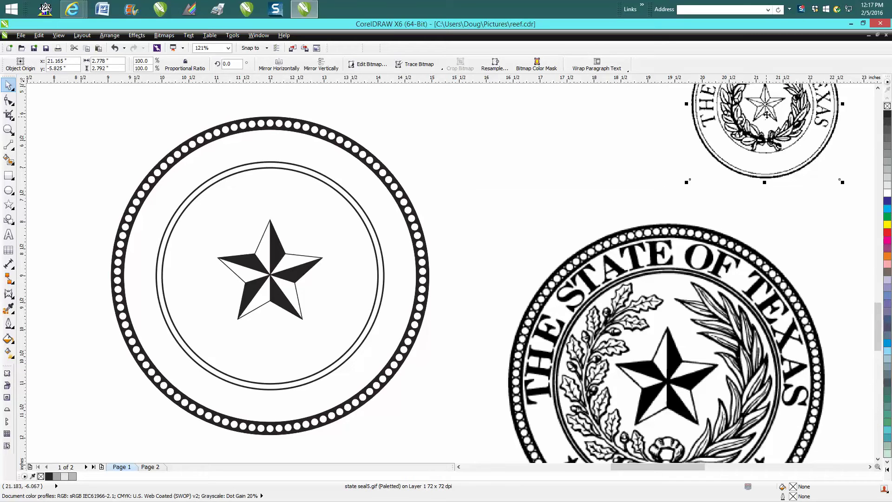
pyautogui.moveTo(767, 115); pyautogui.dragTo(539, 158)
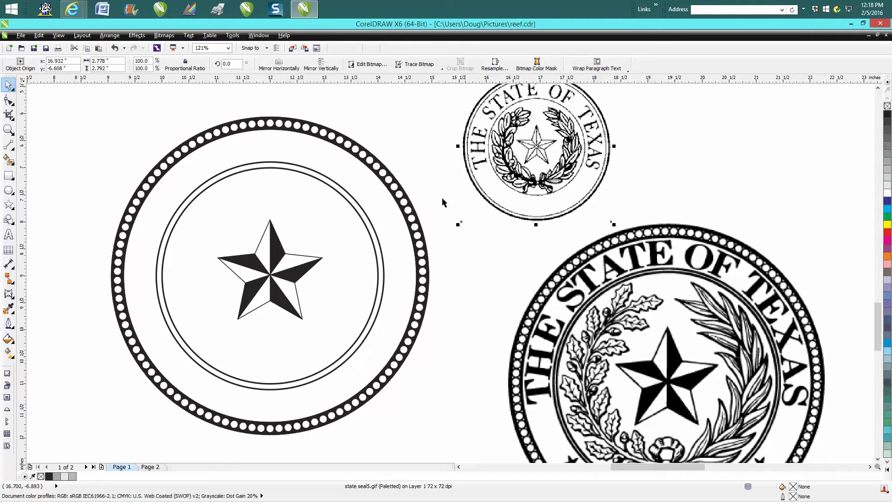
pyautogui.moveTo(537, 147); pyautogui.dragTo(540, 156)
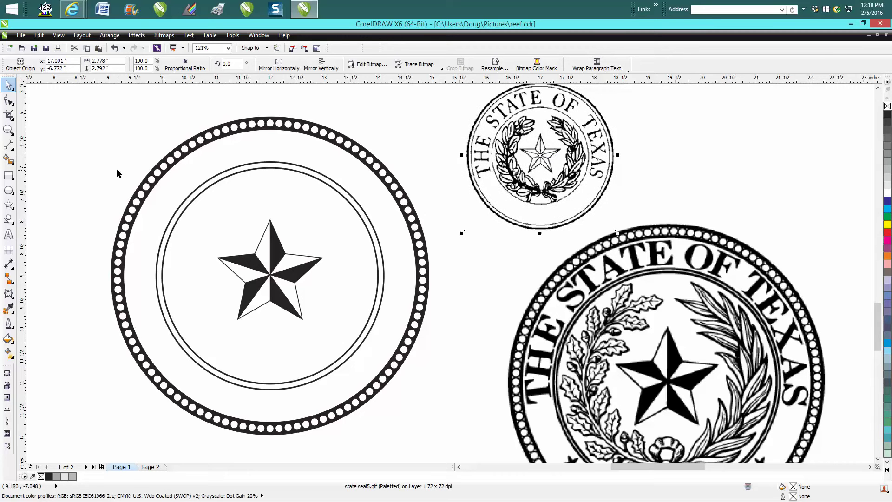
pyautogui.click(9, 129)
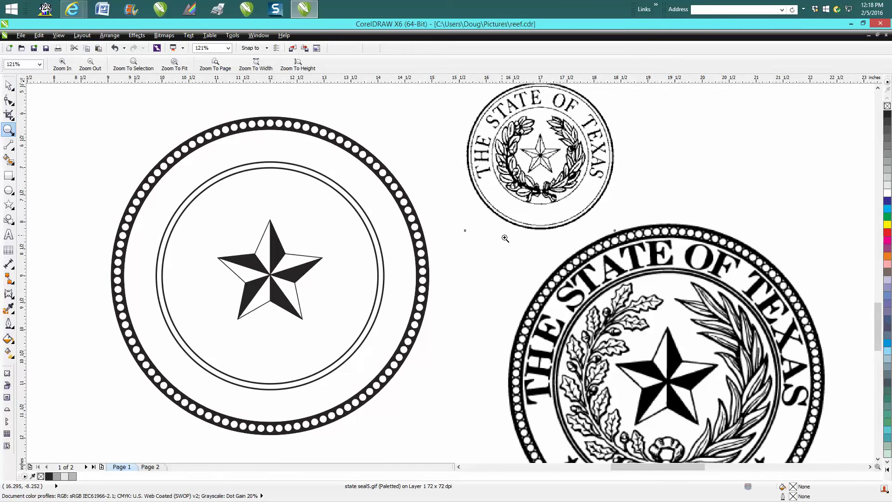
pyautogui.moveTo(504, 237); pyautogui.dragTo(652, 353)
pyautogui.rightClick(651, 352)
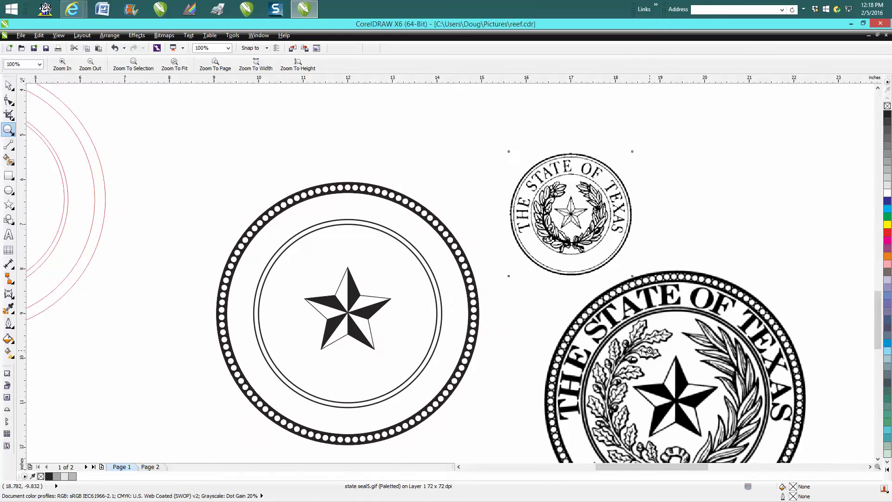
pyautogui.moveTo(399, 284); pyautogui.dragTo(543, 350)
pyautogui.rightClick(543, 349)
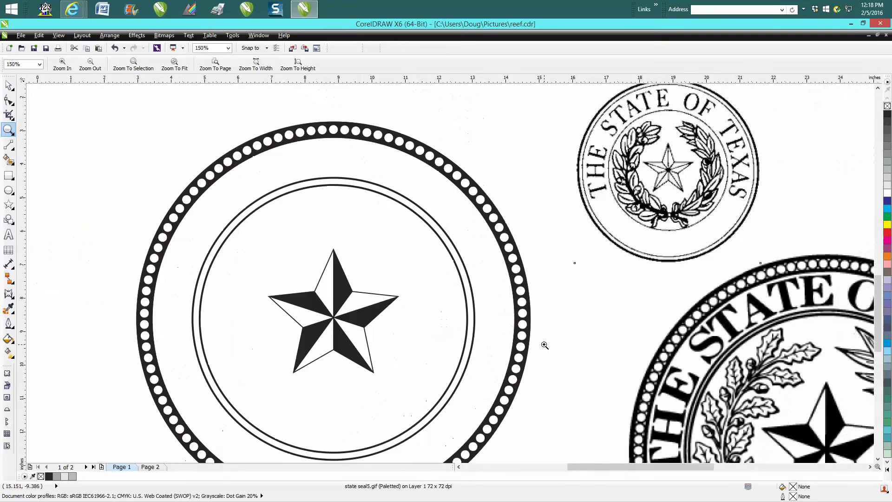
pyautogui.rightClick(543, 345)
pyautogui.click(9, 86)
# Step: Group the 122 star-emblem pieces and move them up-left, then centre the red outlines on the page
pyautogui.moveTo(320, 182); pyautogui.dragTo(563, 449)
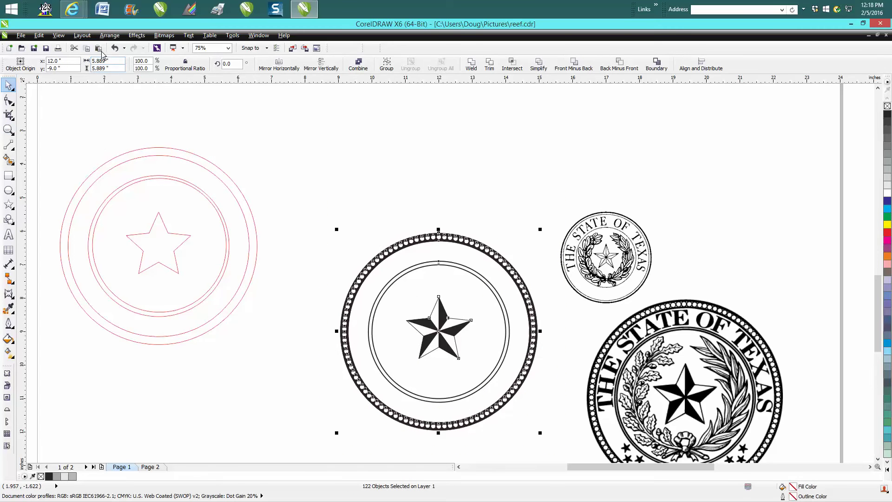
pyautogui.click(110, 36)
pyautogui.click(127, 127)
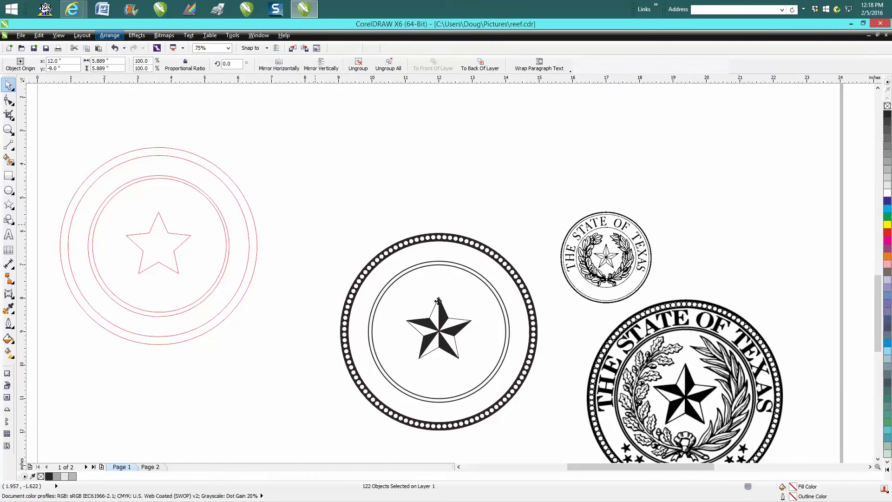
pyautogui.moveTo(437, 328); pyautogui.dragTo(325, 110)
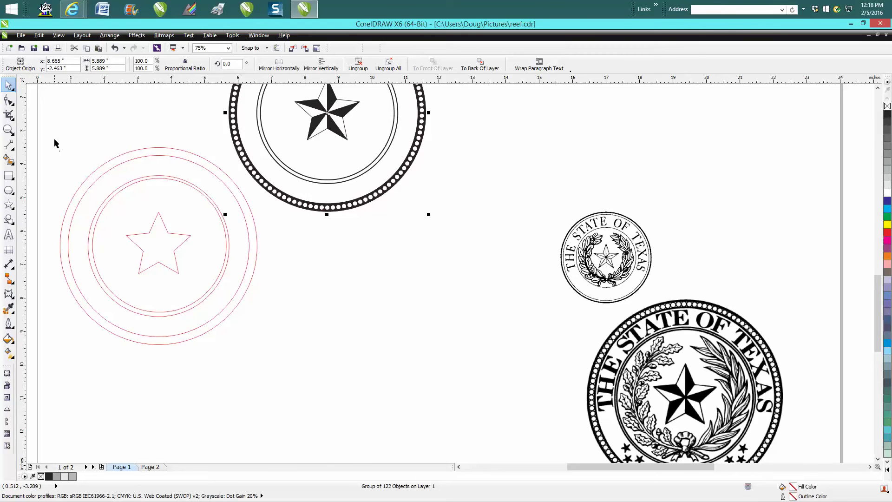
pyautogui.moveTo(55, 146); pyautogui.dragTo(315, 375)
pyautogui.press('p')
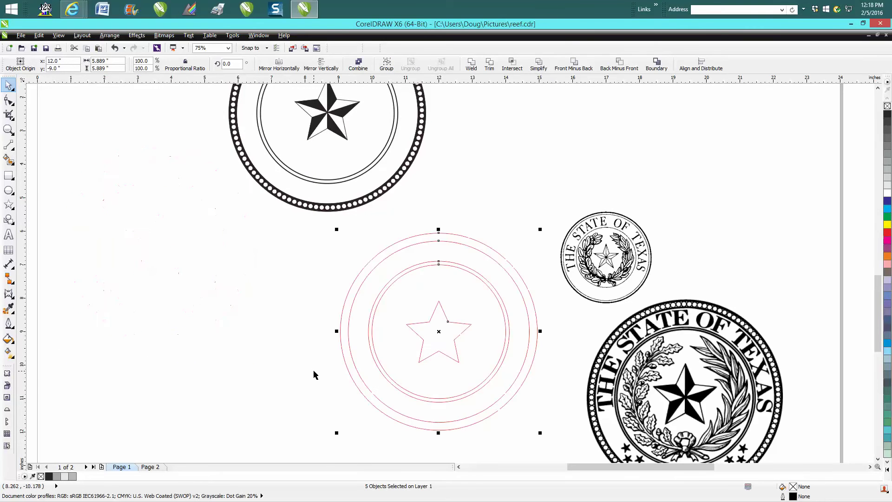
# Step: Centre the large seal bitmap on the page with P and zoom in to verify alignment
pyautogui.click(418, 375)
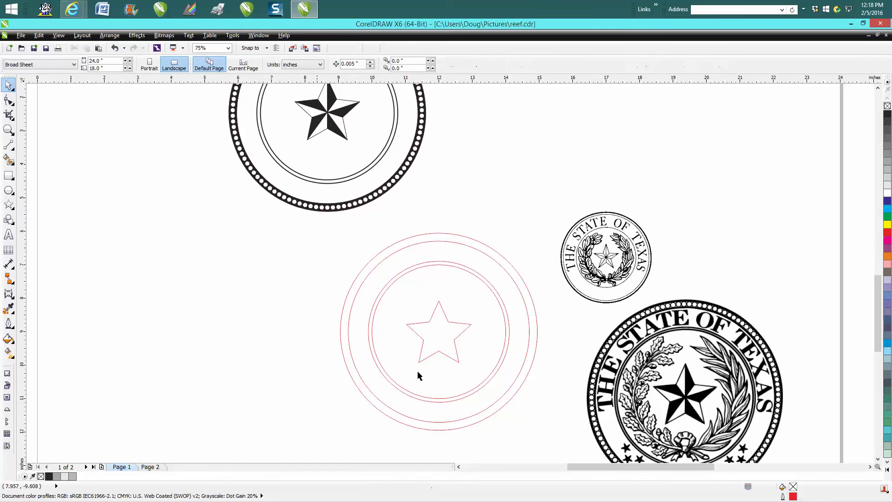
pyautogui.click(687, 400)
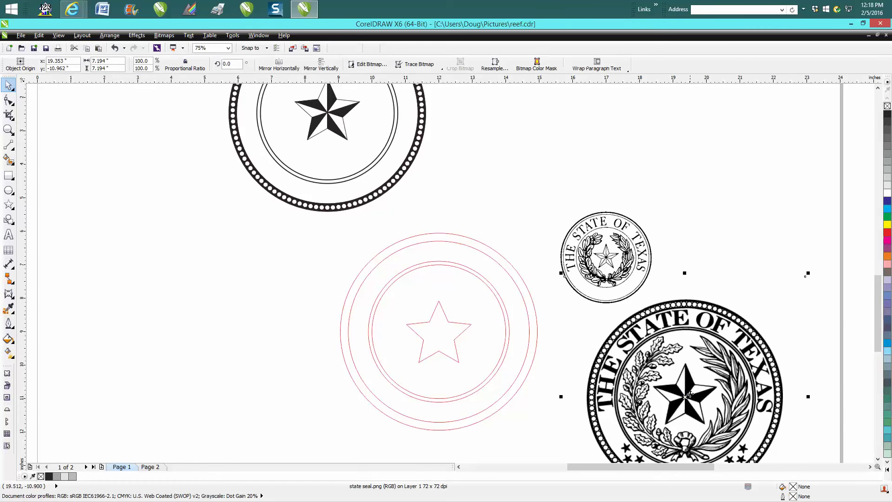
pyautogui.press('p')
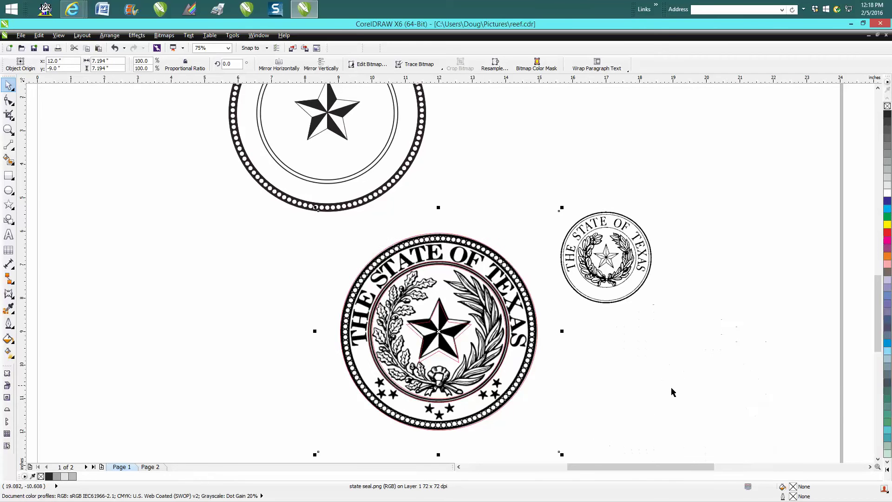
pyautogui.click(8, 131)
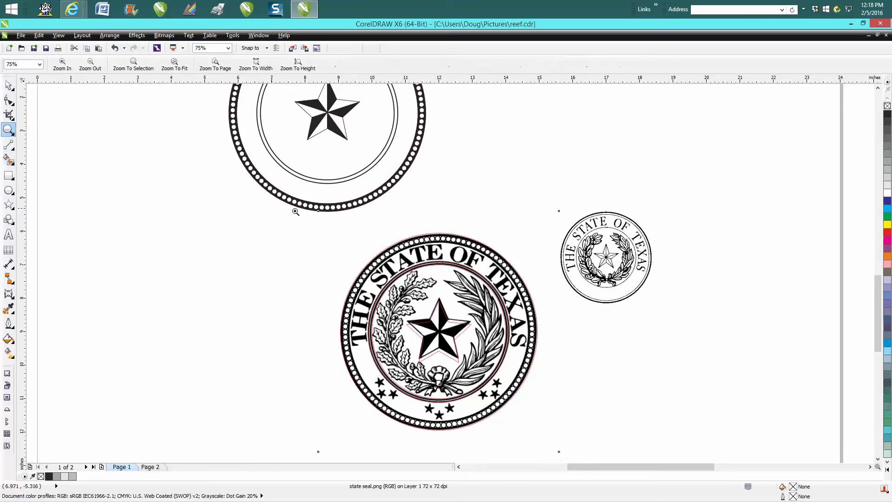
pyautogui.click(546, 330)
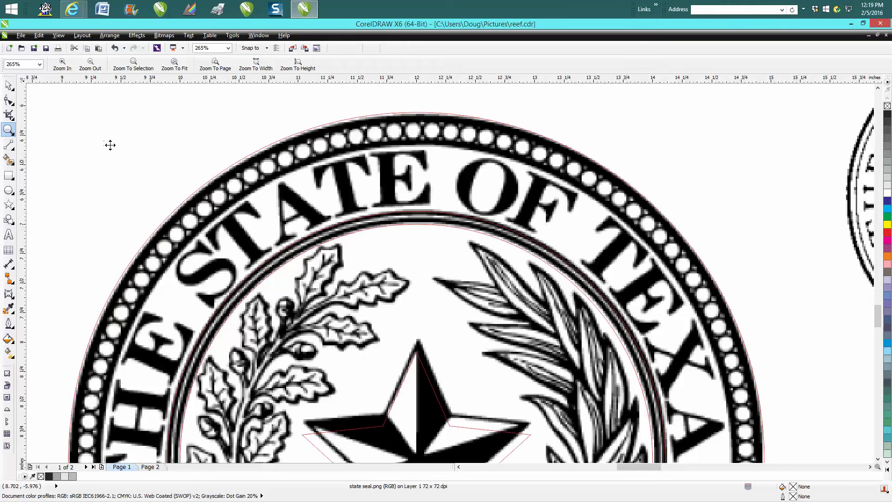
pyautogui.press('space')
pyautogui.scroll(-7, 230, 162)
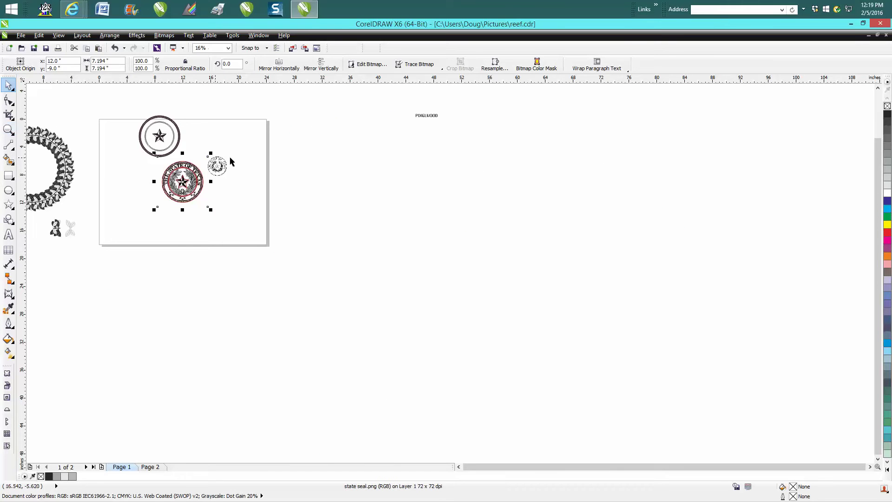
# Step: Zoom to the seal's edge, try moving the red ellipse, then undo it back to x 12.0, y -9.0
pyautogui.click(284, 172)
pyautogui.click(8, 130)
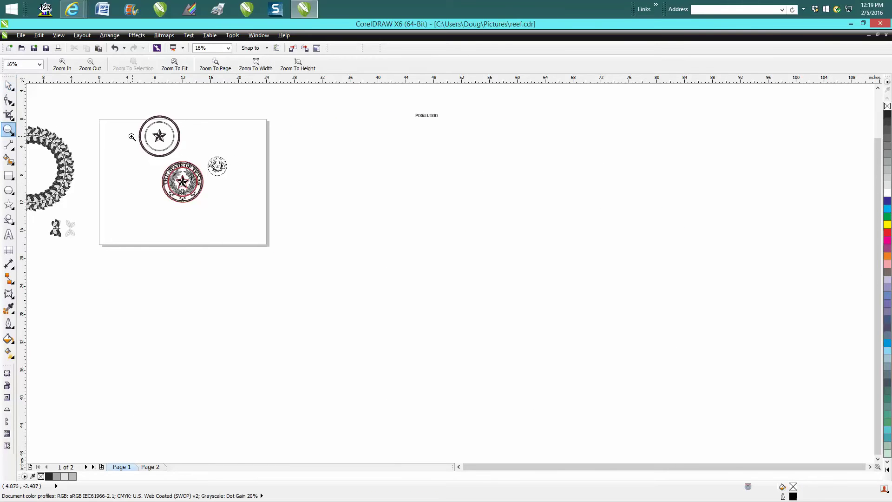
pyautogui.moveTo(132, 137); pyautogui.dragTo(284, 240)
pyautogui.press('space')
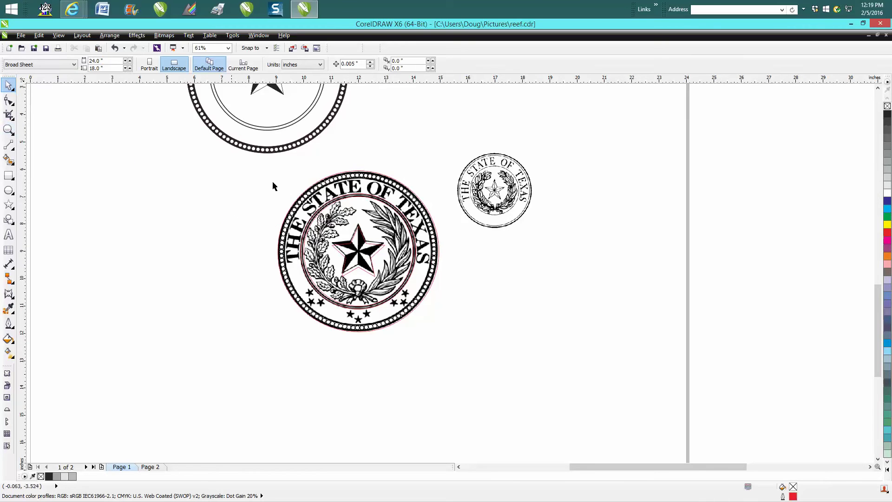
pyautogui.click(8, 130)
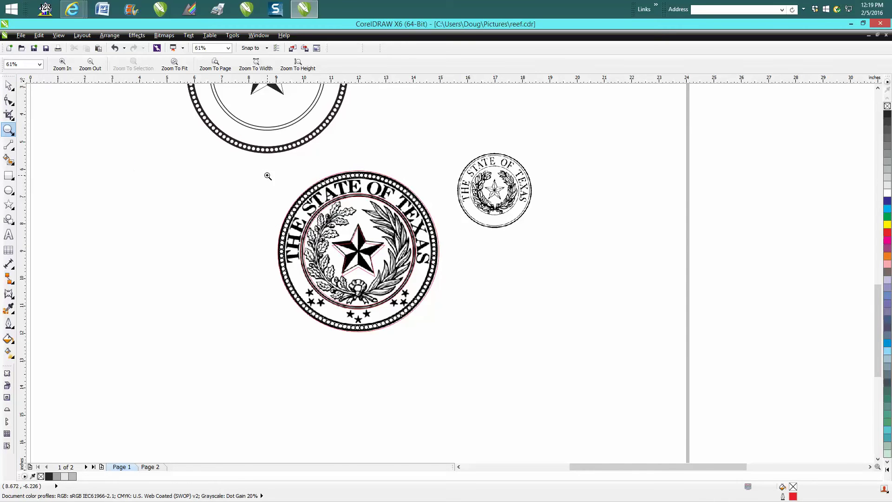
pyautogui.moveTo(268, 176); pyautogui.dragTo(369, 242)
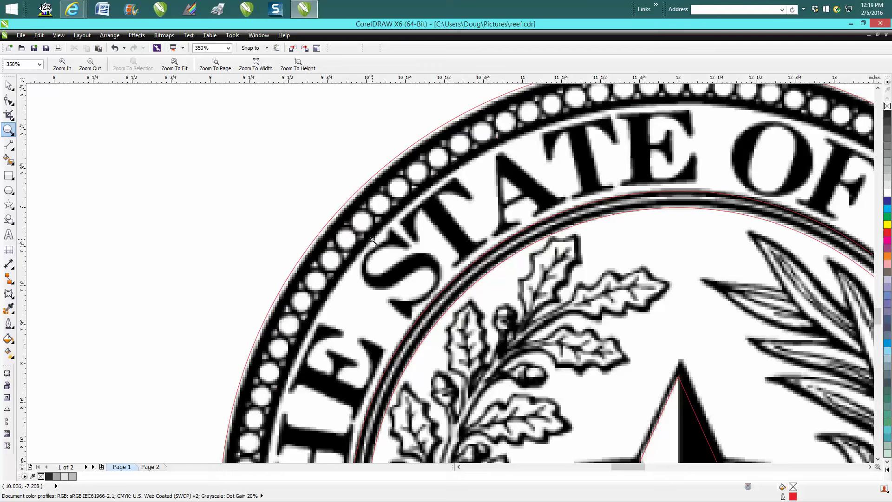
pyautogui.click(8, 85)
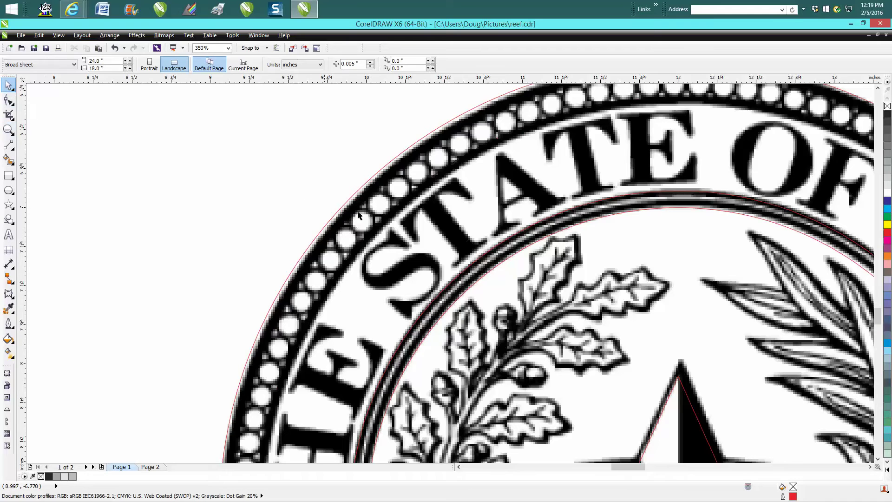
pyautogui.click(344, 207)
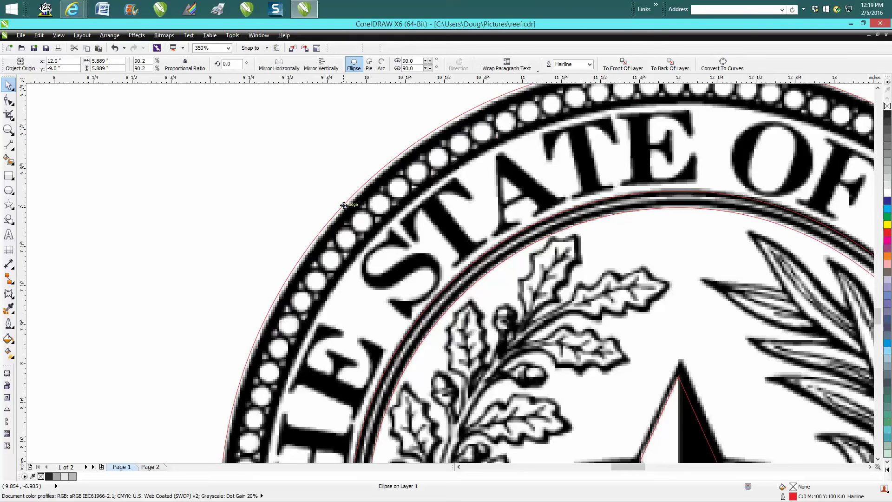
pyautogui.moveTo(344, 205); pyautogui.dragTo(372, 217)
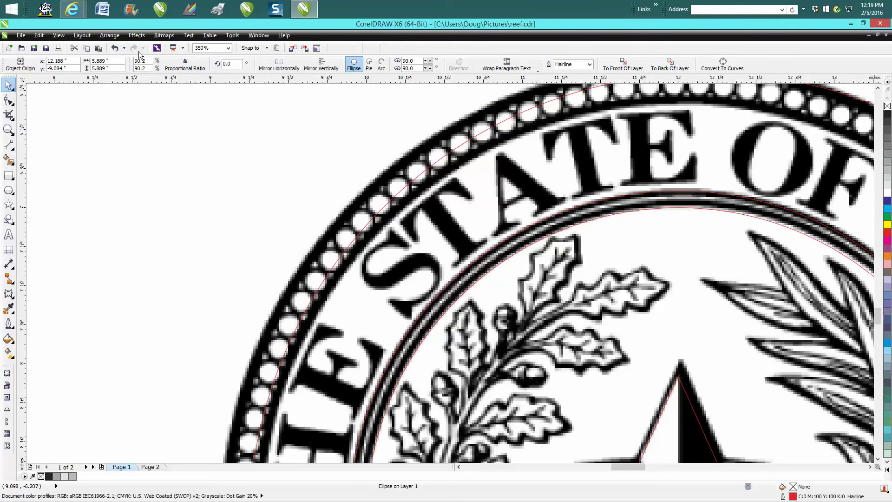
pyautogui.click(114, 48)
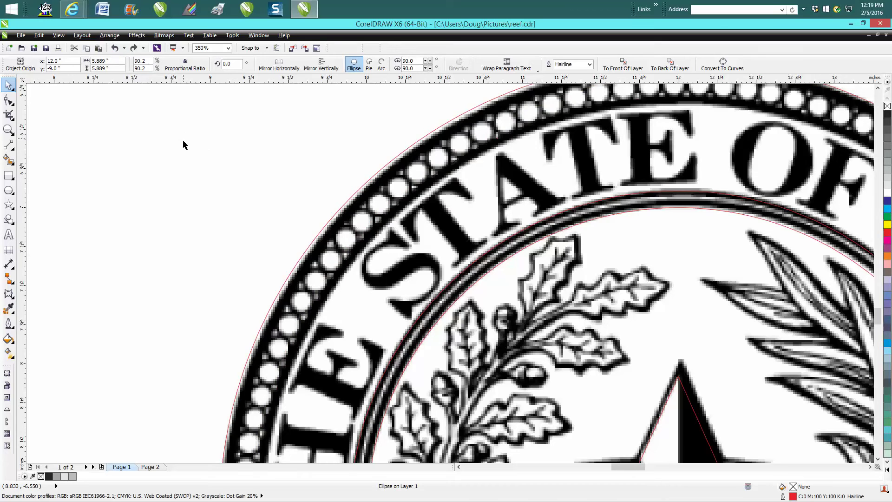
pyautogui.scroll(-3, 309, 207)
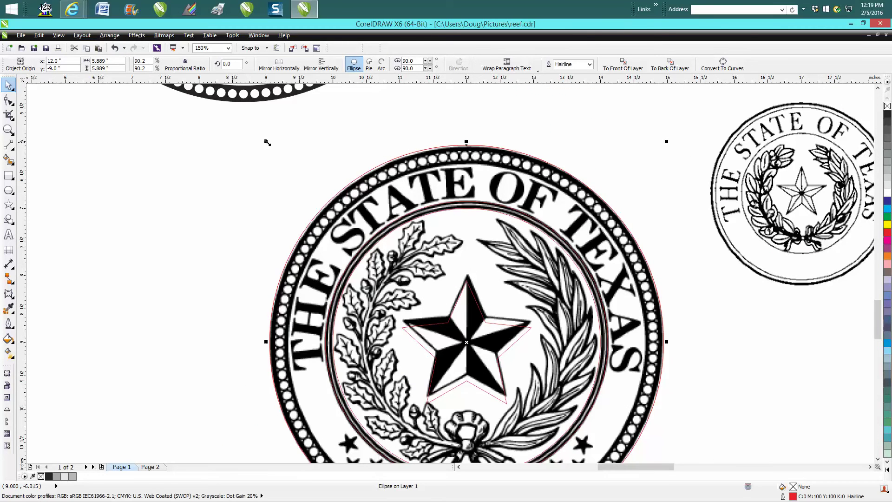
# Step: Scale the red circle to 82% (5.356 inches) and nudge the star up to y -8.895
pyautogui.moveTo(267, 143); pyautogui.dragTo(286, 158)
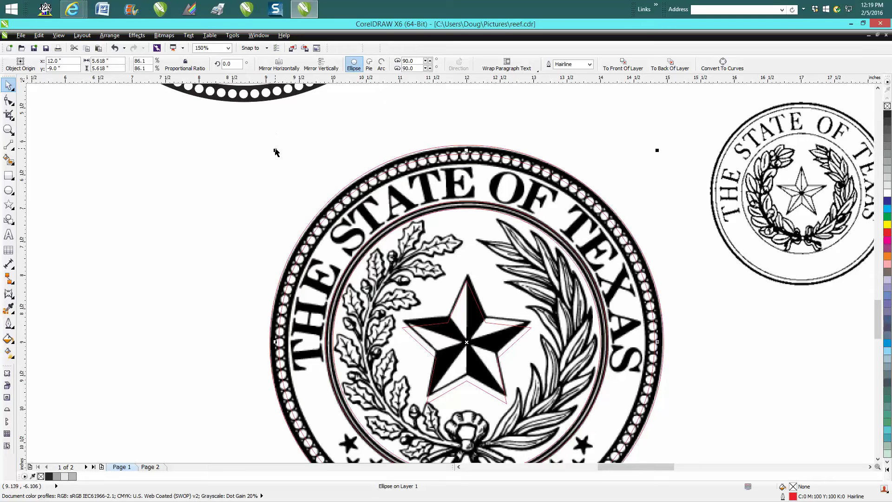
pyautogui.moveTo(276, 150); pyautogui.dragTo(291, 168)
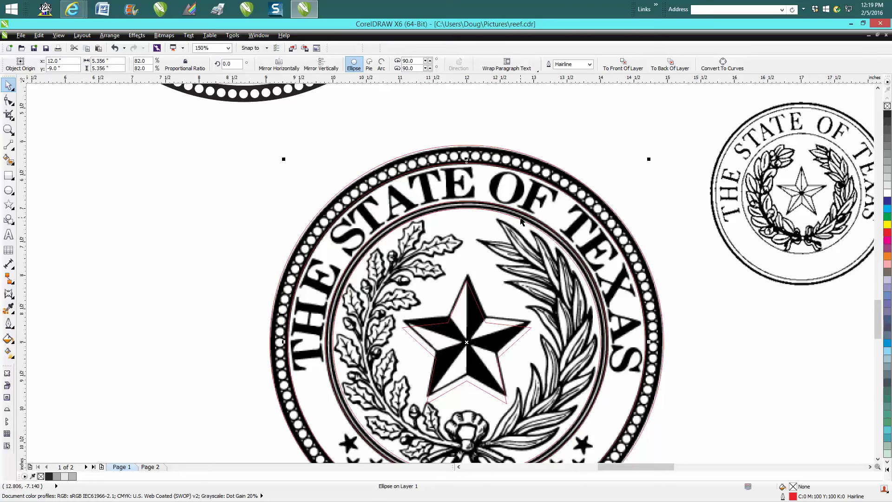
pyautogui.click(508, 351)
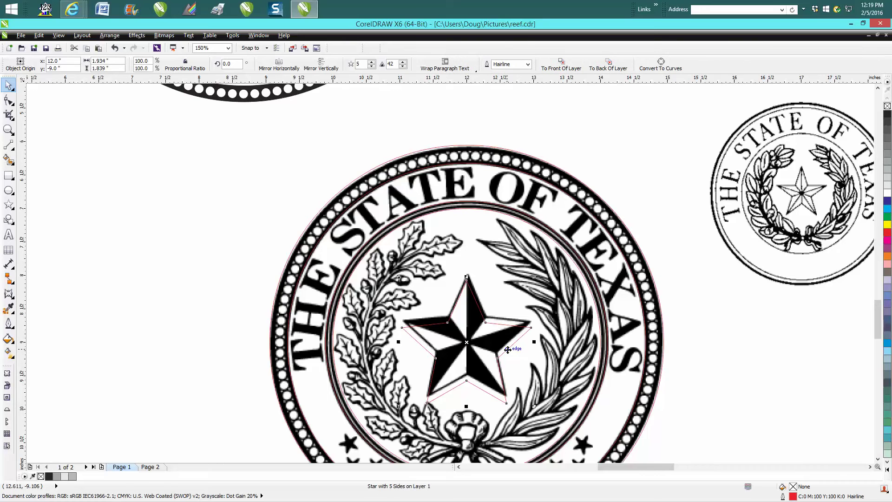
pyautogui.press('Up')
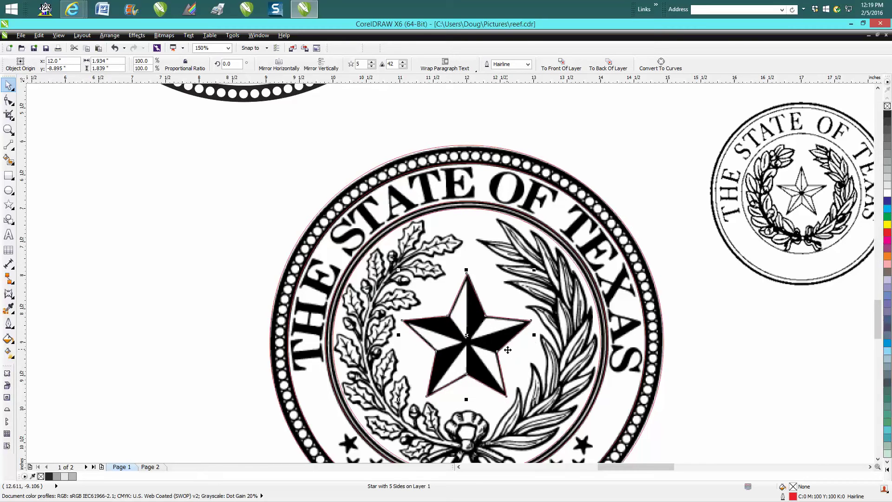
# Step: Drag the Texas seal bitmap left, off the red circles and star outlines
pyautogui.click(710, 326)
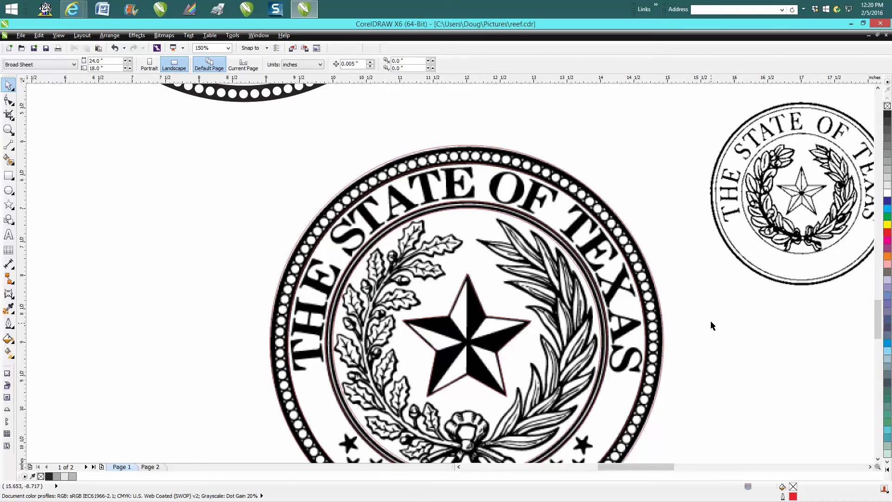
pyautogui.scroll(-2, 710, 325)
pyautogui.moveTo(500, 260); pyautogui.dragTo(197, 256)
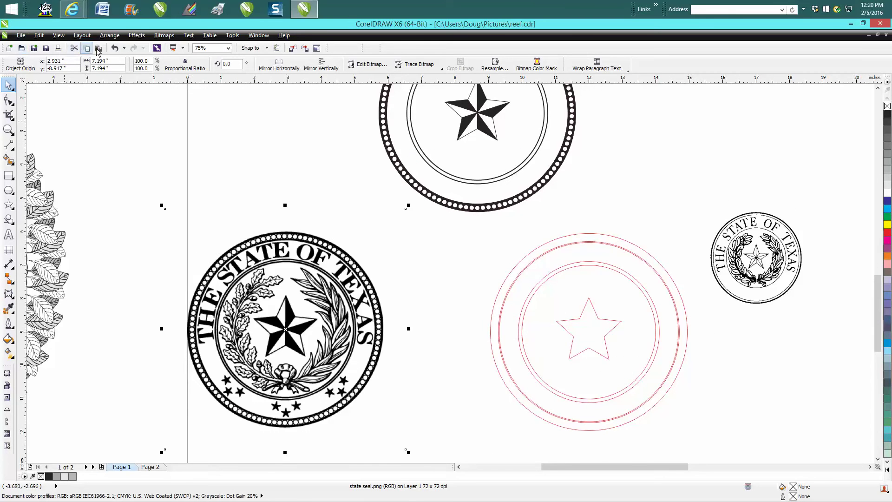
pyautogui.click(115, 51)
pyautogui.click(468, 265)
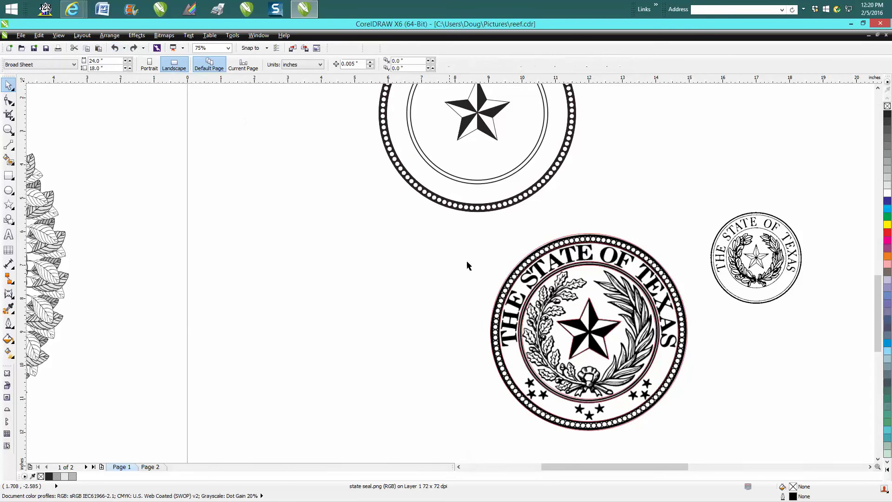
pyautogui.click(588, 273)
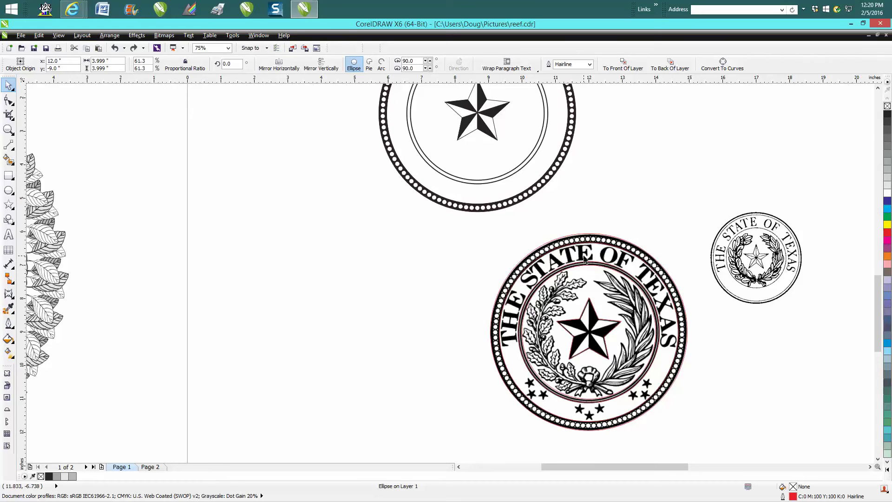
pyautogui.click(585, 259)
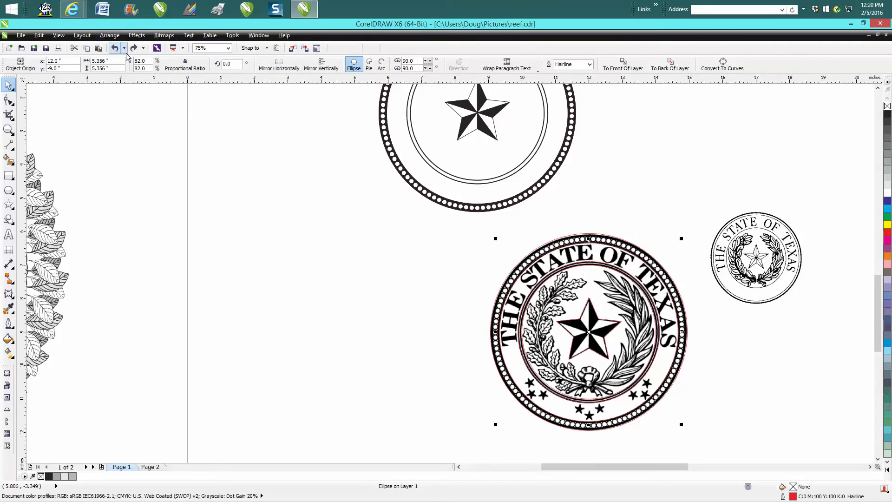
pyautogui.click(229, 153)
pyautogui.click(497, 262)
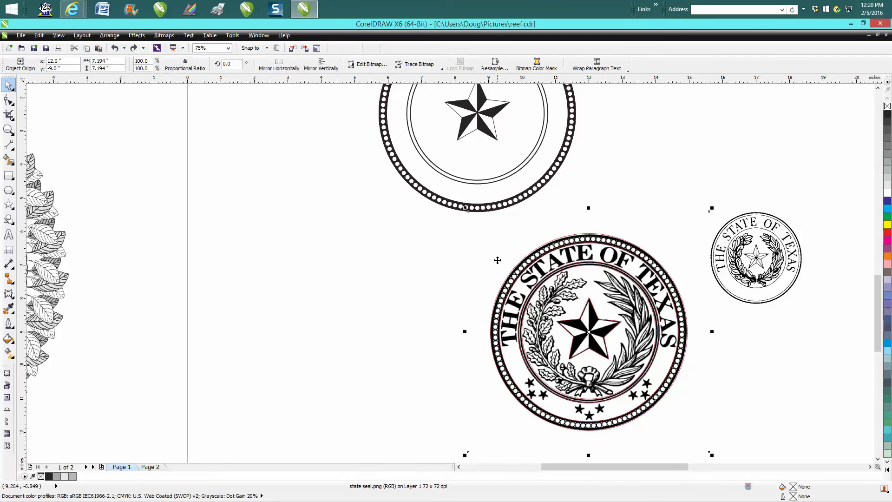
pyautogui.moveTo(497, 262); pyautogui.dragTo(175, 251)
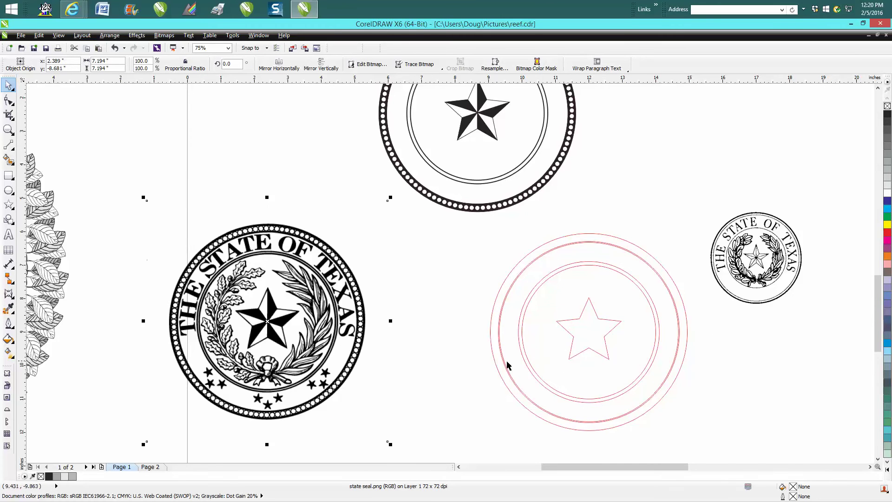
# Step: Zoom in to inspect the top of the red circles and the small seal
pyautogui.click(7, 132)
pyautogui.moveTo(551, 215); pyautogui.dragTo(674, 293)
pyautogui.click(9, 85)
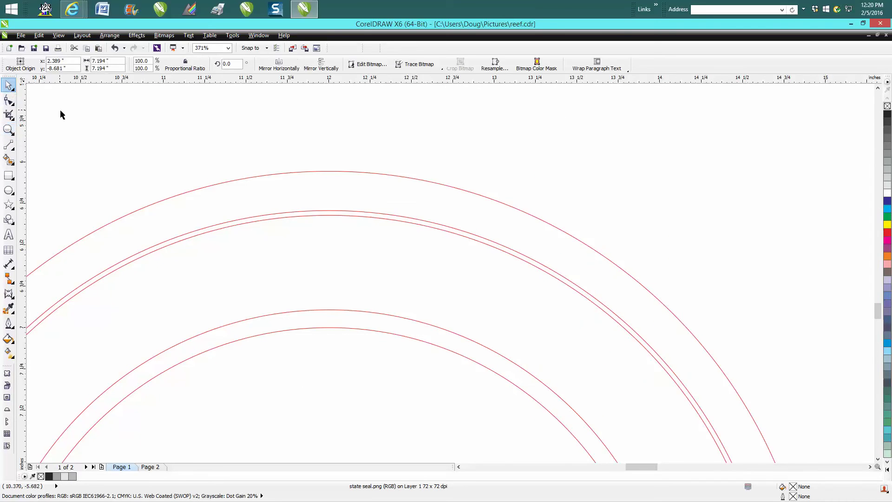
pyautogui.click(228, 226)
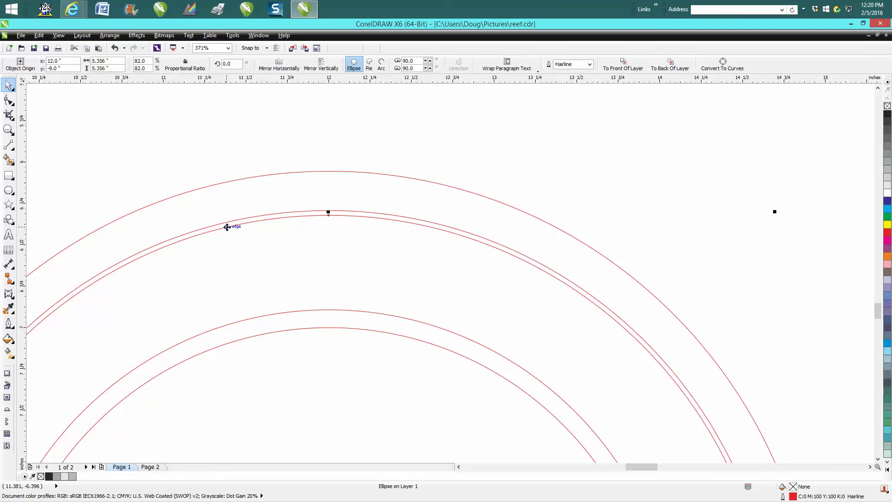
pyautogui.press('Escape')
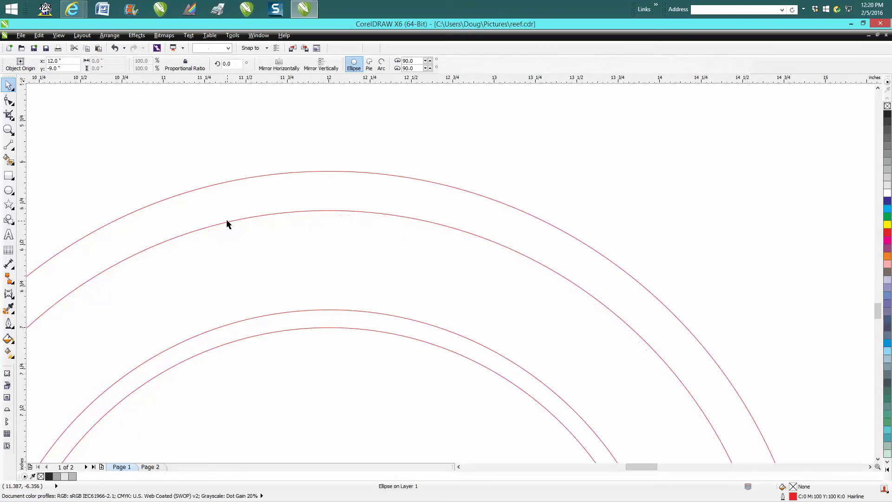
pyautogui.scroll(-6, 228, 225)
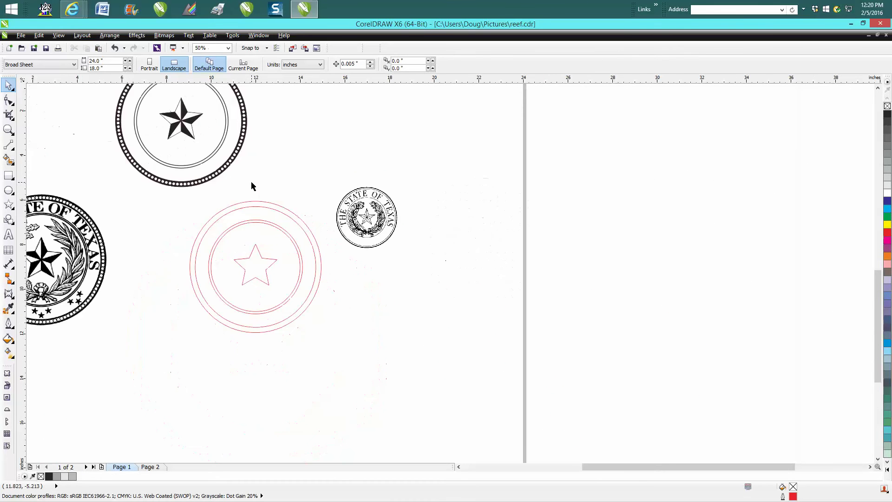
pyautogui.scroll(-2, 284, 189)
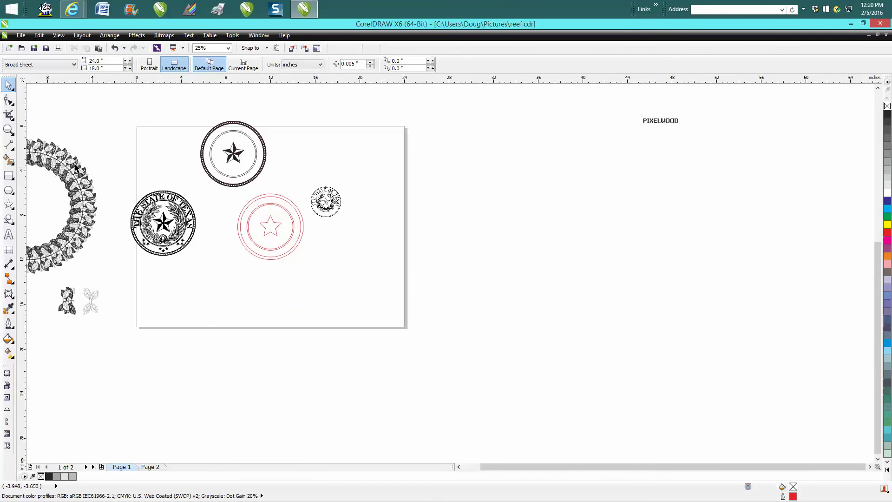
pyautogui.click(9, 130)
pyautogui.moveTo(211, 186); pyautogui.dragTo(369, 273)
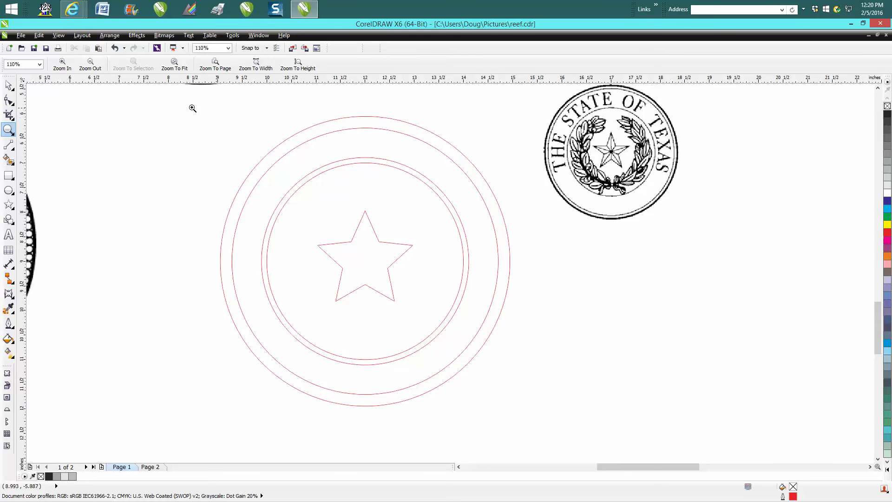
# Step: Group the red circles and star outlines into one object
pyautogui.click(4, 86)
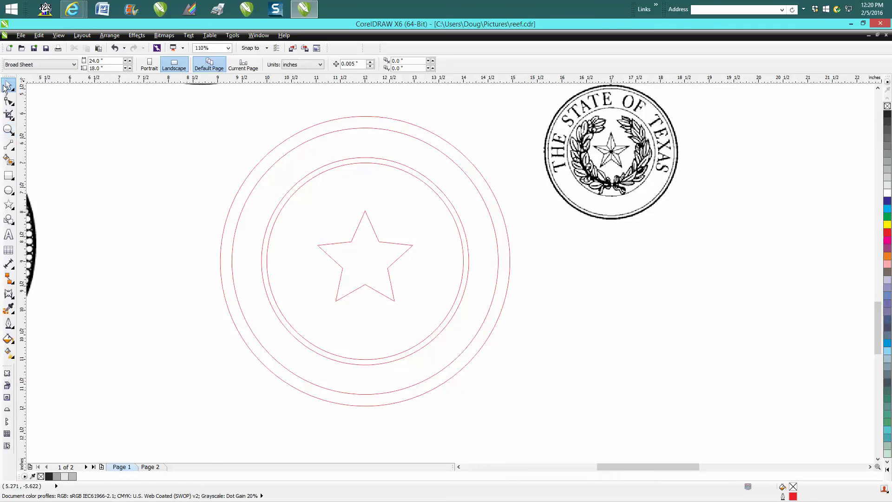
pyautogui.moveTo(202, 100); pyautogui.dragTo(544, 433)
pyautogui.click(114, 37)
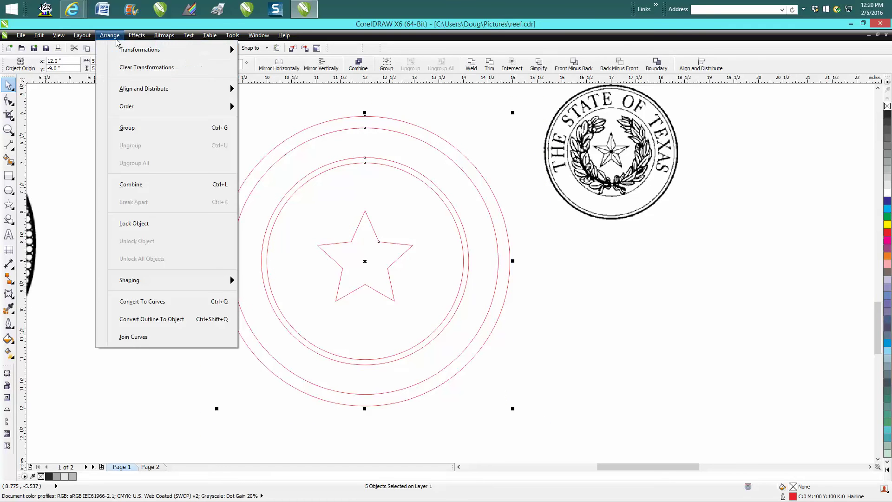
pyautogui.click(124, 128)
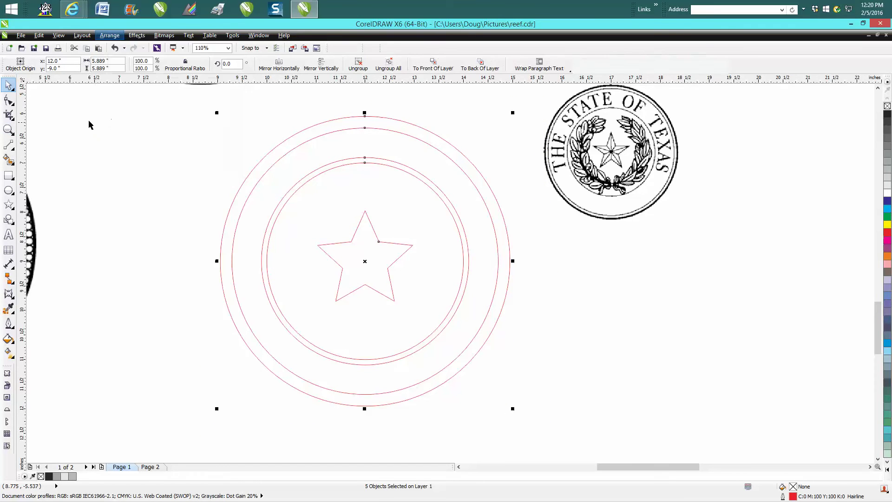
# Step: Draw a 0.217-inch circle and centre it on the page
pyautogui.click(10, 191)
pyautogui.moveTo(190, 139); pyautogui.dragTo(181, 148)
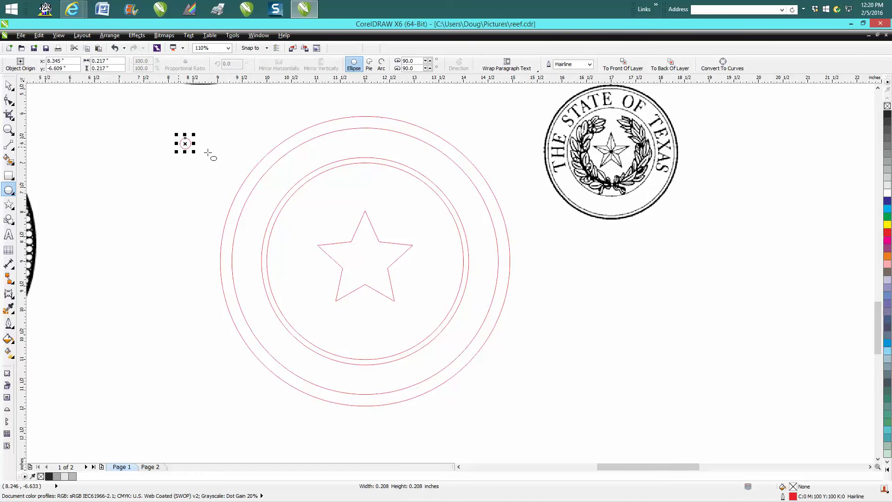
pyautogui.press('p')
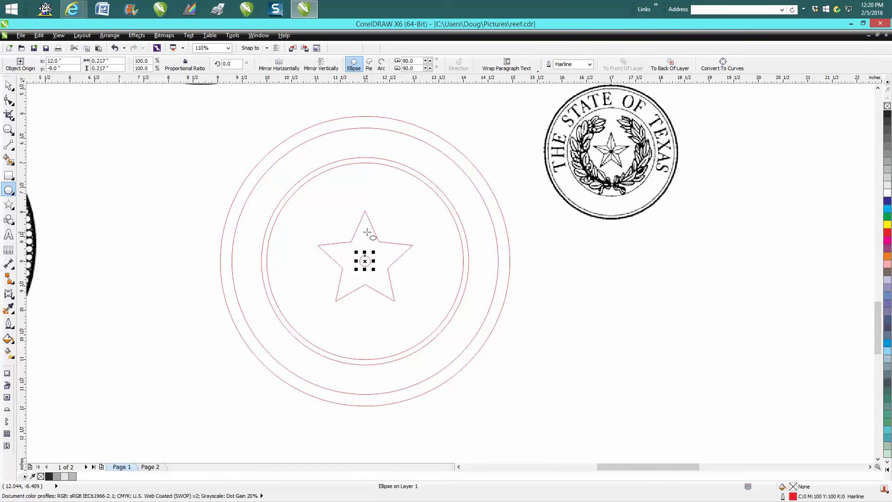
pyautogui.click(9, 86)
pyautogui.click(146, 104)
# Step: Set the nudge distance to 0.25 inch and nudge the small circle up to y -6.25
pyautogui.click(350, 64)
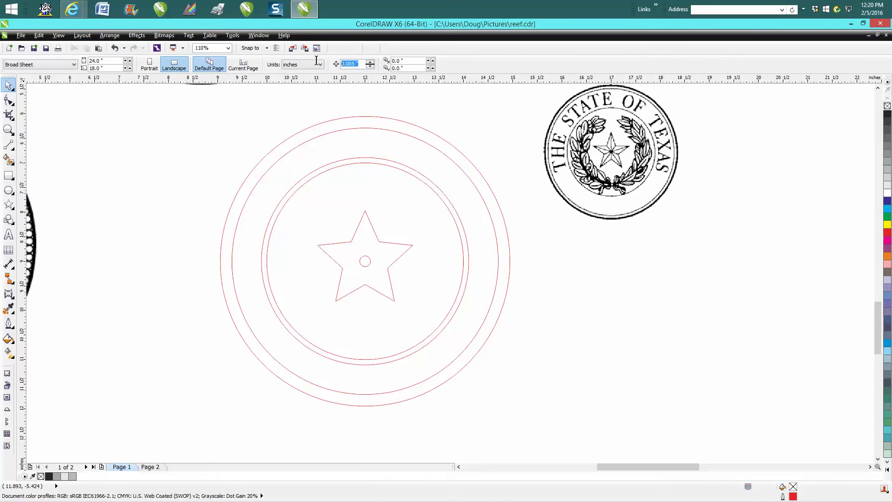
pyautogui.write('0.25')
pyautogui.press('Return')
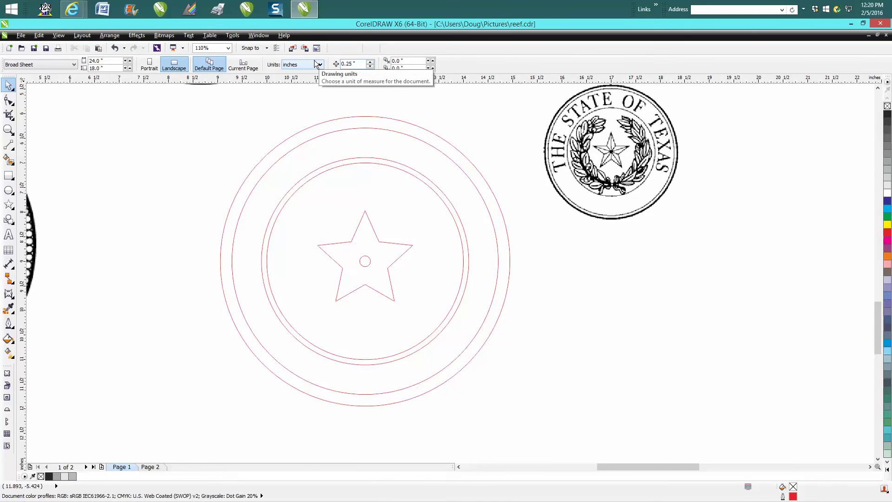
pyautogui.click(371, 262)
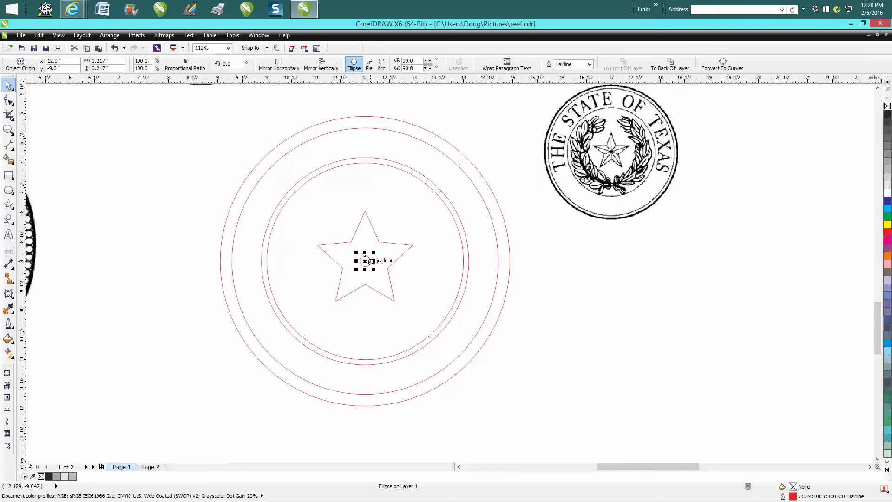
pyautogui.press('Up')
pyautogui.press('Up')
pyautogui.press('Up')
pyautogui.press('Up')
pyautogui.press('Up')
pyautogui.press('Up')
pyautogui.press('Up')
pyautogui.press('Up')
pyautogui.press('Up')
pyautogui.press('Up')
pyautogui.press('Up')
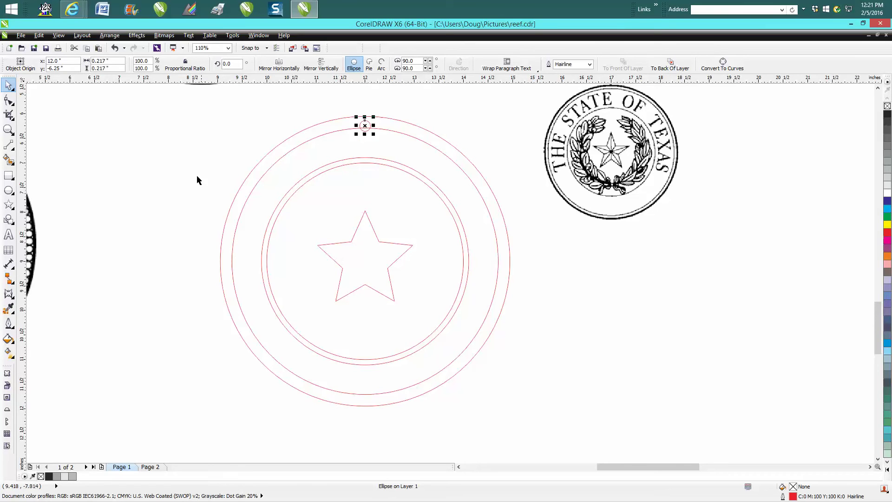
# Step: Zoom in closely on the small circle and set the nudge distance to 0.001 inch
pyautogui.click(9, 130)
pyautogui.click(209, 113)
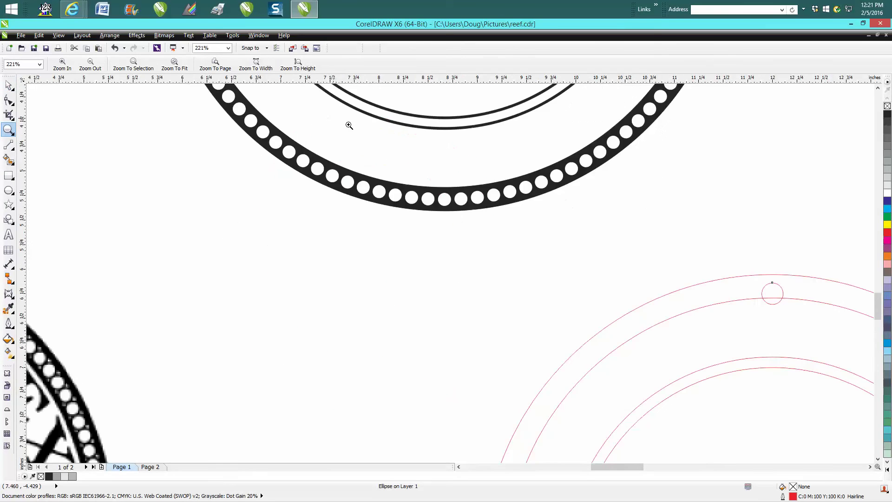
pyautogui.rightClick(487, 169)
pyautogui.rightClick(487, 169)
pyautogui.moveTo(465, 159); pyautogui.dragTo(523, 219)
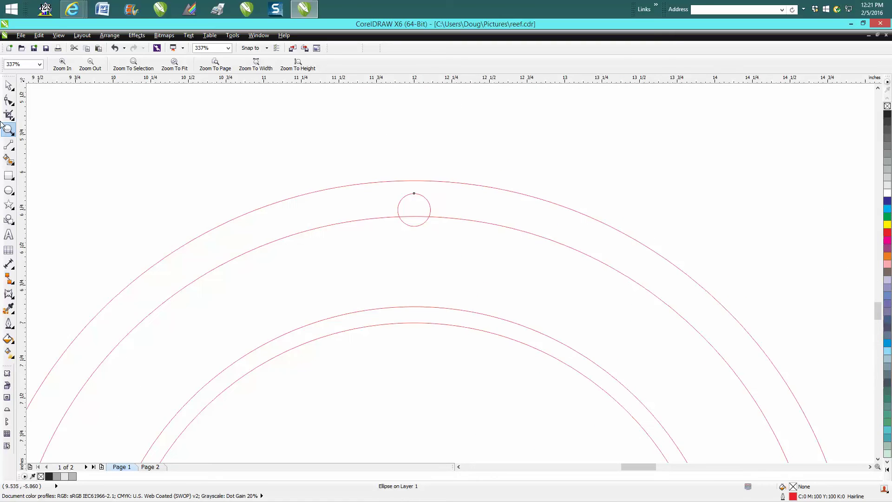
pyautogui.click(10, 85)
pyautogui.click(361, 95)
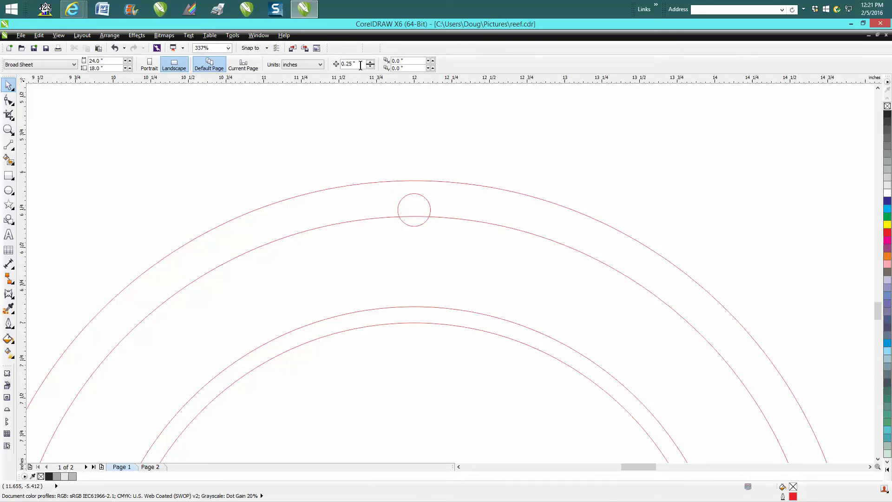
pyautogui.moveTo(360, 65); pyautogui.dragTo(335, 62)
pyautogui.write('.001')
pyautogui.press('Return')
# Step: Nudge the small circle up to y -6.176 inches, between the two outer rings
pyautogui.click(420, 195)
pyautogui.press('Up')
pyautogui.press('Up')
pyautogui.press('Up')
pyautogui.press('Up')
pyautogui.press('Up')
pyautogui.press('Up')
pyautogui.press('Up')
pyautogui.press('Up')
pyautogui.press('Up')
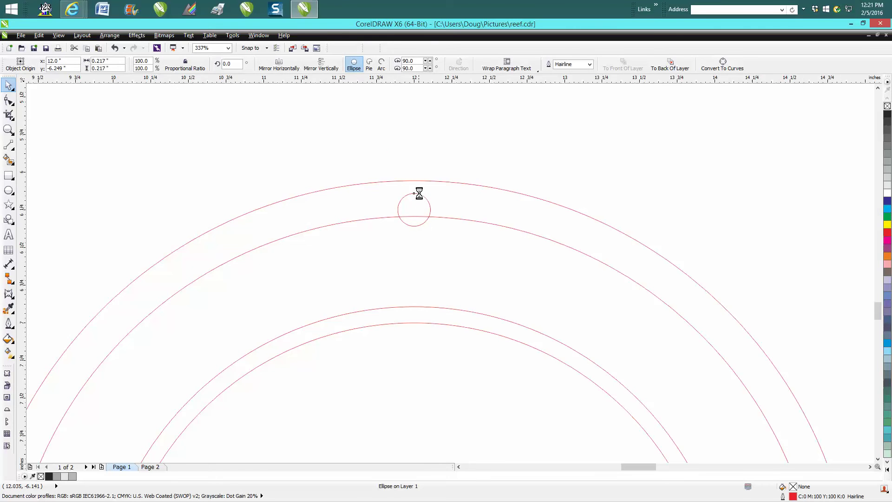
pyautogui.press('Up')
pyautogui.press('Up')
pyautogui.press('Up')
pyautogui.press('Up')
pyautogui.press('Up')
pyautogui.press('Up')
pyautogui.press('Up')
pyautogui.press('Up')
pyautogui.press('Up')
pyautogui.press('Up')
pyautogui.press('Up')
pyautogui.press('Up')
pyautogui.press('Up')
pyautogui.press('Up')
pyautogui.press('Up')
pyautogui.press('Up')
pyautogui.press('Up')
pyautogui.press('Up')
pyautogui.press('Up')
pyautogui.press('Up')
pyautogui.press('Up')
pyautogui.press('Up')
pyautogui.press('Up')
pyautogui.press('Up')
pyautogui.press('Up')
pyautogui.press('Up')
pyautogui.press('Up')
pyautogui.press('Up')
pyautogui.press('Up')
pyautogui.press('Up')
pyautogui.press('Up')
pyautogui.press('Up')
pyautogui.press('Up')
pyautogui.press('Up')
pyautogui.press('Up')
pyautogui.press('Up')
pyautogui.press('Up')
pyautogui.press('Up')
pyautogui.press('Up')
pyautogui.press('Up')
pyautogui.press('Up')
pyautogui.press('Up')
pyautogui.press('Up')
pyautogui.press('Up')
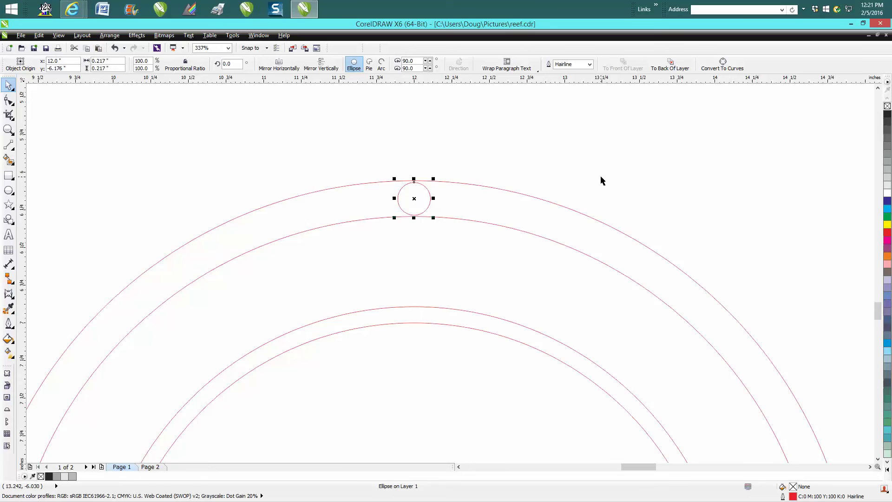
pyautogui.scroll(-2, 601, 174)
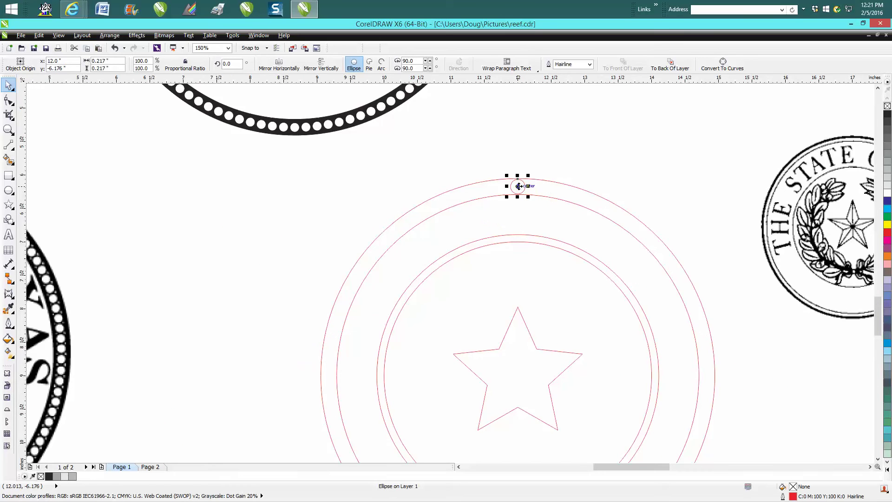
# Step: Raise the small circle above the rings, place a copy to its right, and select both
pyautogui.moveTo(519, 186); pyautogui.dragTo(516, 134)
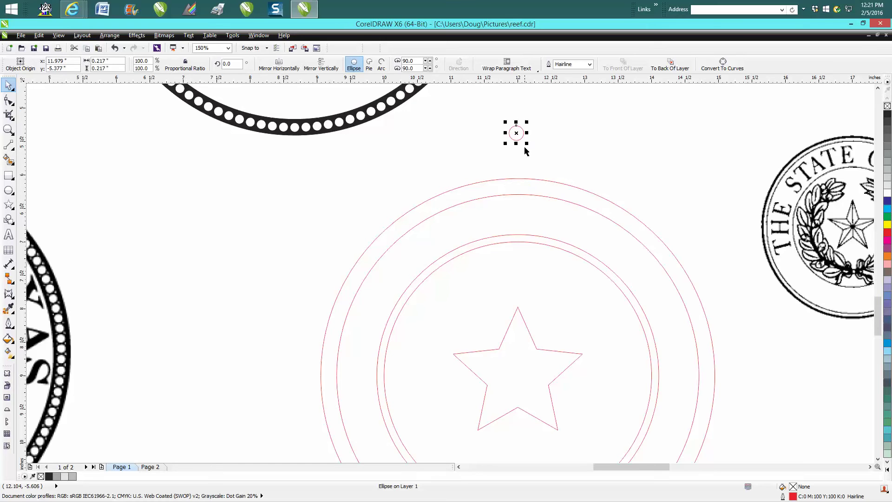
pyautogui.moveTo(516, 133); pyautogui.dragTo(634, 135)
pyautogui.moveTo(487, 99); pyautogui.dragTo(660, 158)
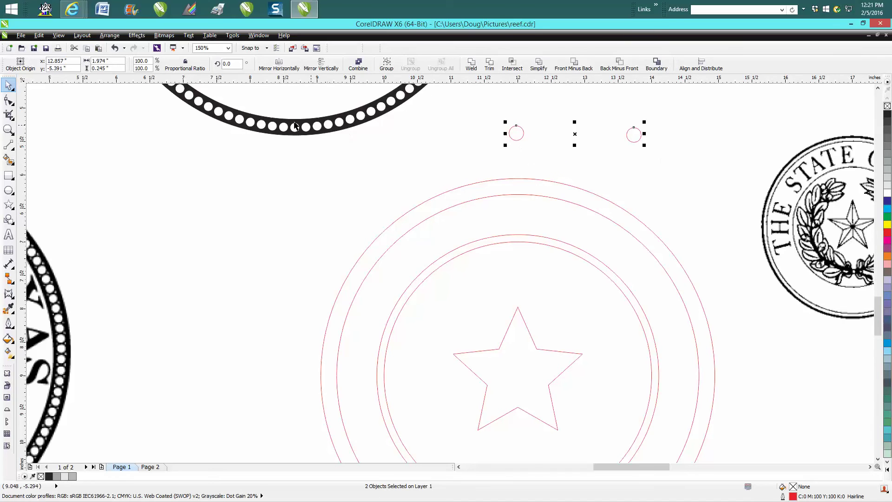
# Step: Apply a Blend between the two small circles, then undo it
pyautogui.click(133, 37)
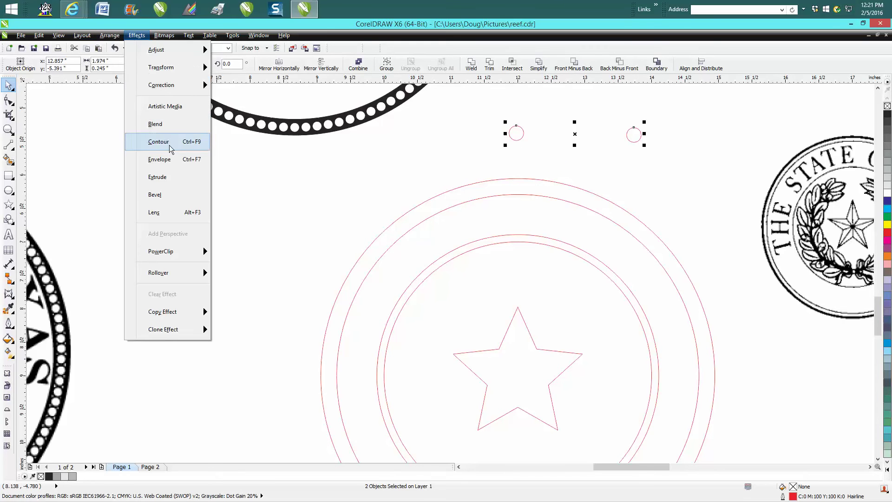
pyautogui.click(161, 122)
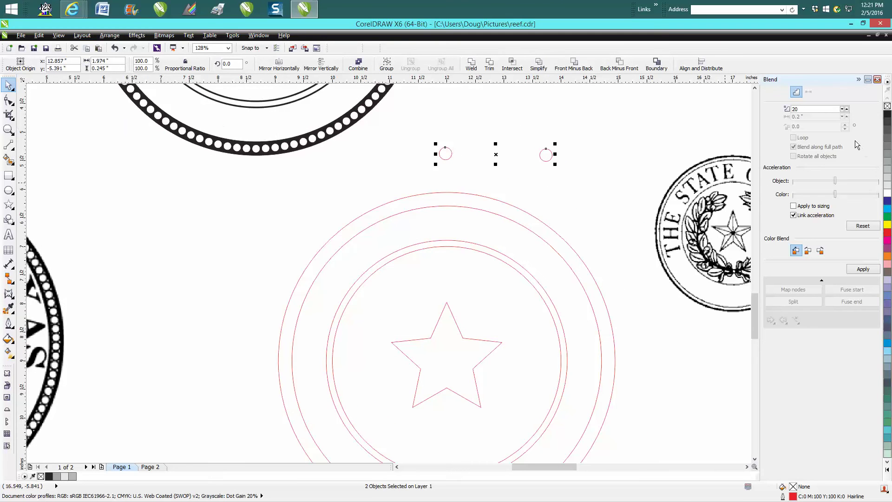
pyautogui.moveTo(801, 109); pyautogui.dragTo(775, 106)
pyautogui.write('105')
pyautogui.click(864, 269)
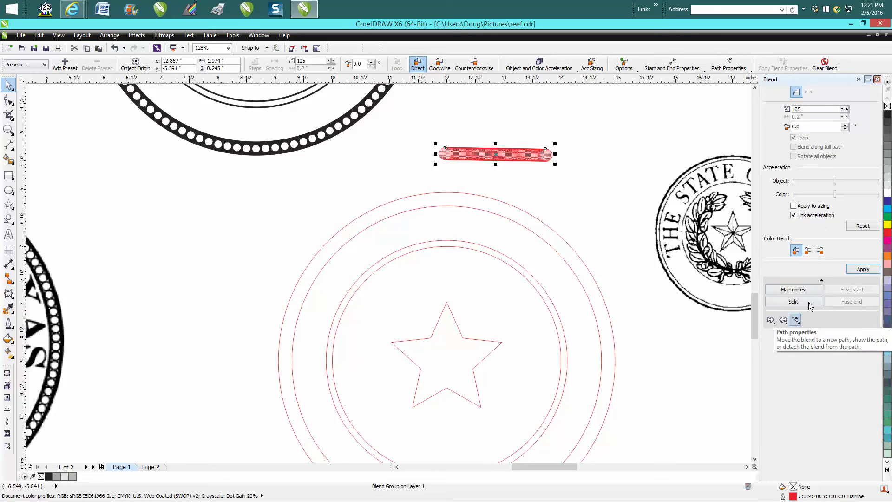
pyautogui.click(877, 79)
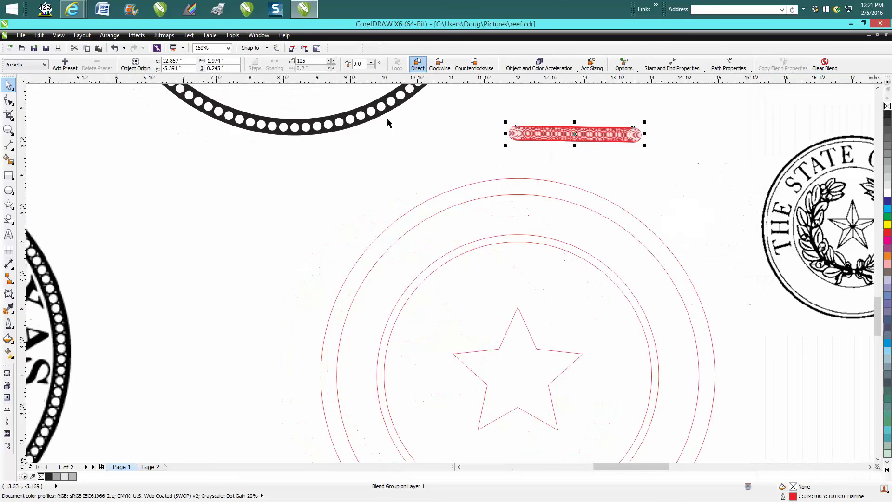
pyautogui.click(114, 48)
# Step: Undo a trial scaled copy of the group, then ungroup all the rings and the star
pyautogui.click(519, 179)
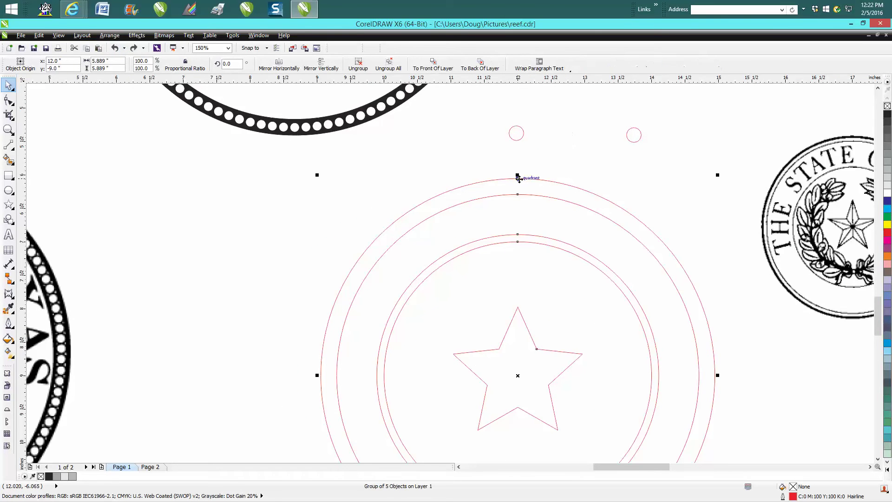
pyautogui.moveTo(517, 175); pyautogui.dragTo(518, 176)
pyautogui.moveTo(718, 174); pyautogui.dragTo(710, 182)
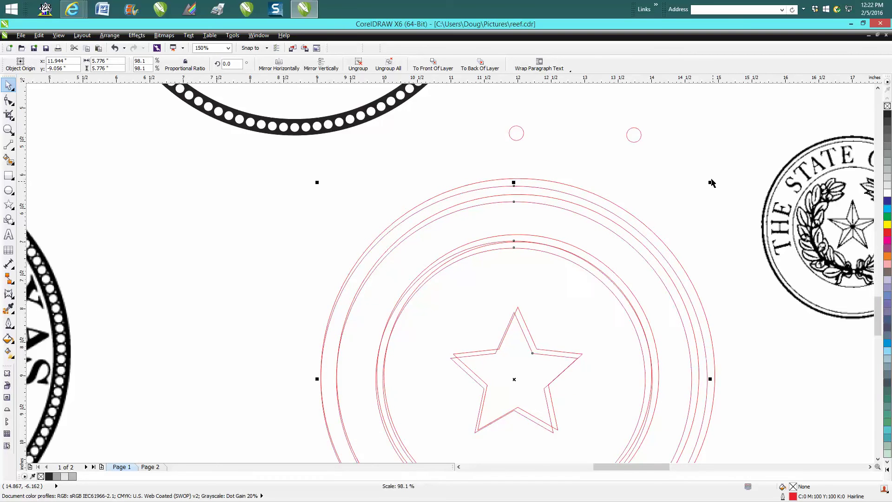
pyautogui.click(115, 48)
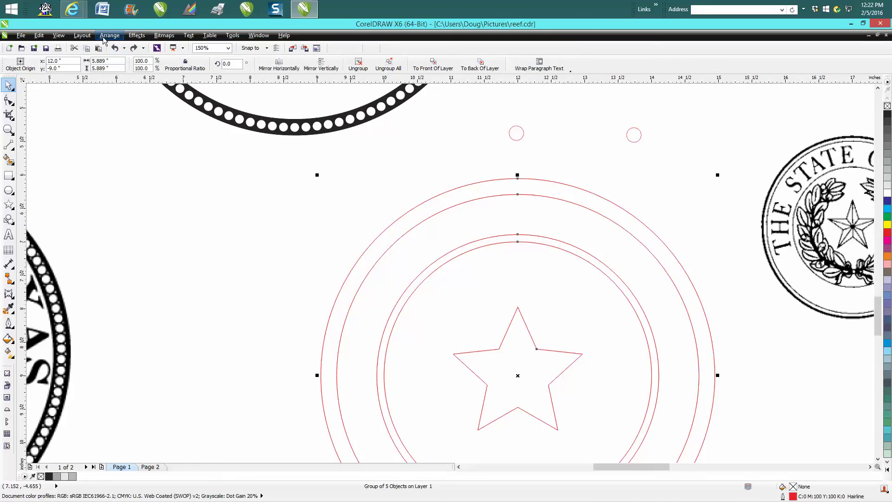
pyautogui.click(105, 37)
pyautogui.click(133, 161)
pyautogui.click(337, 172)
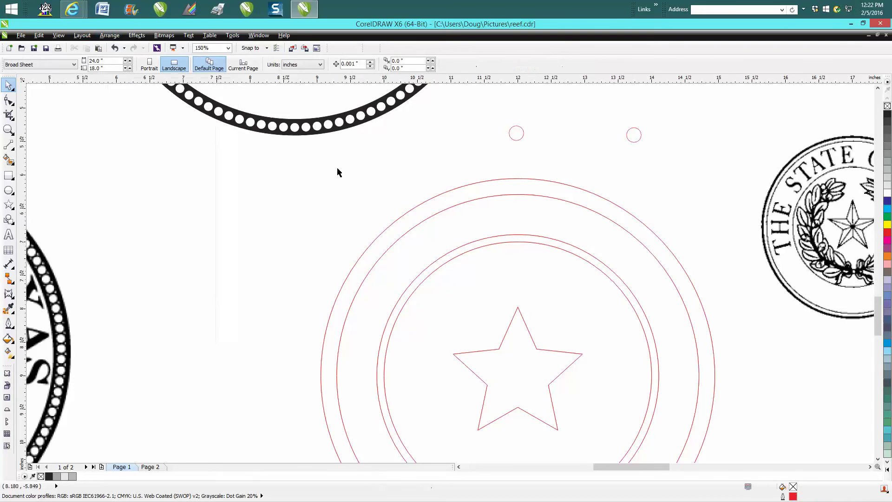
# Step: Make a 5.653-inch scaled copy of the outer circle inside it, then select both small circles
pyautogui.click(520, 181)
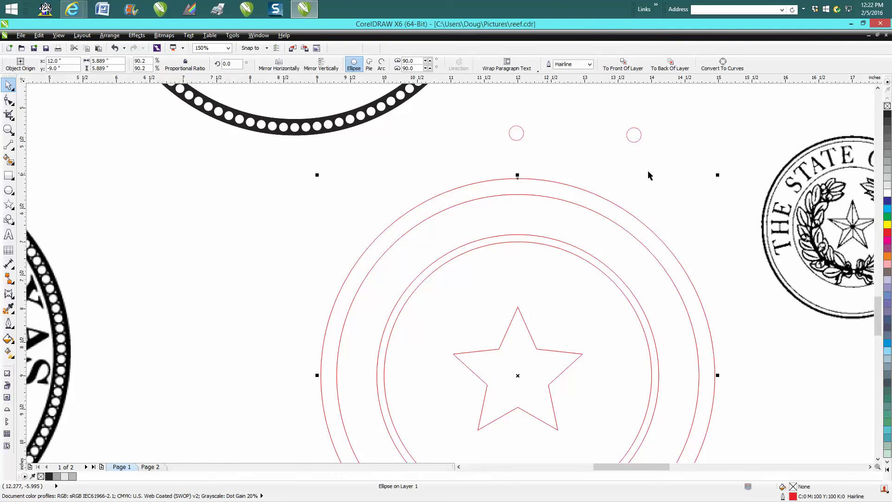
pyautogui.moveTo(717, 174); pyautogui.dragTo(707, 189)
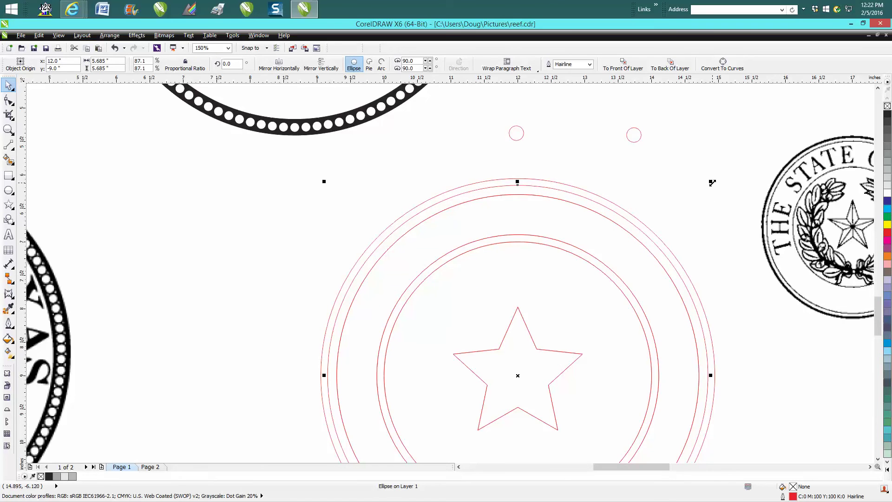
pyautogui.moveTo(713, 183); pyautogui.dragTo(710, 183)
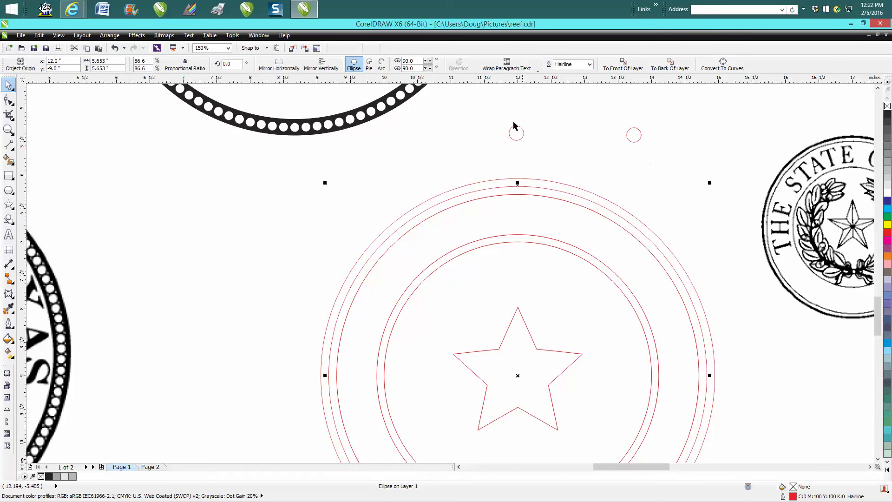
pyautogui.moveTo(499, 114); pyautogui.dragTo(665, 150)
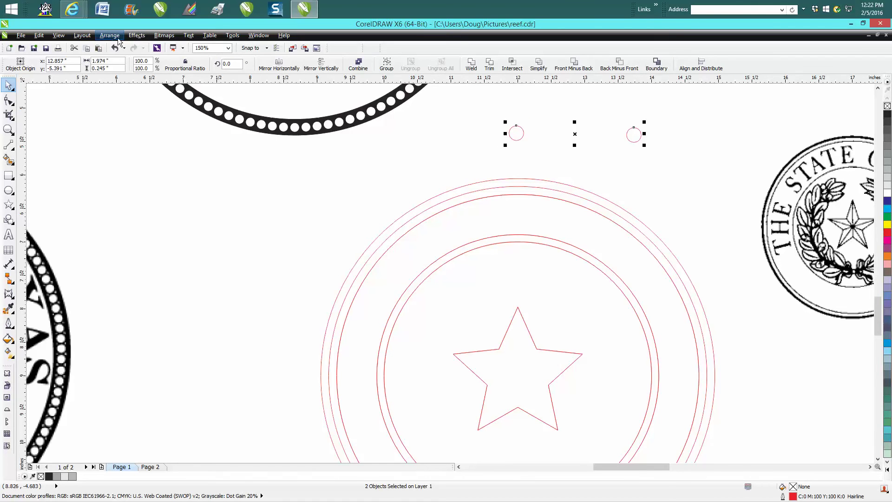
# Step: Blend the two small circles with 105 steps
pyautogui.click(135, 37)
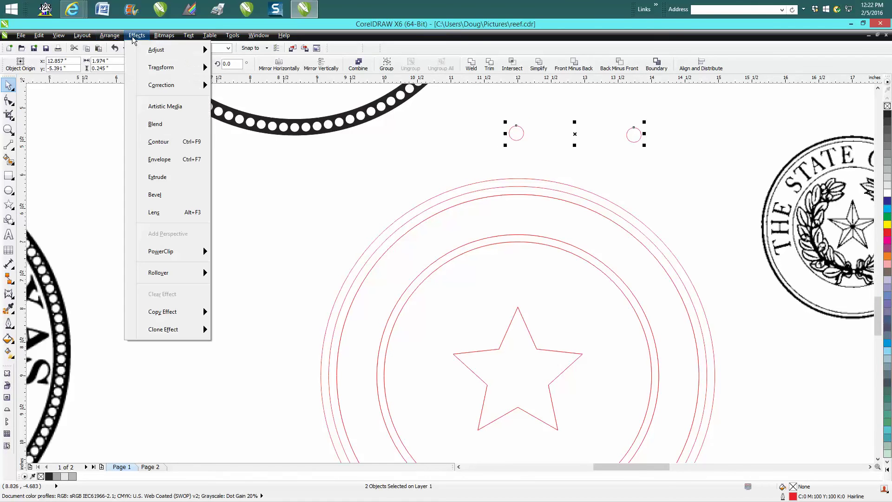
pyautogui.click(161, 124)
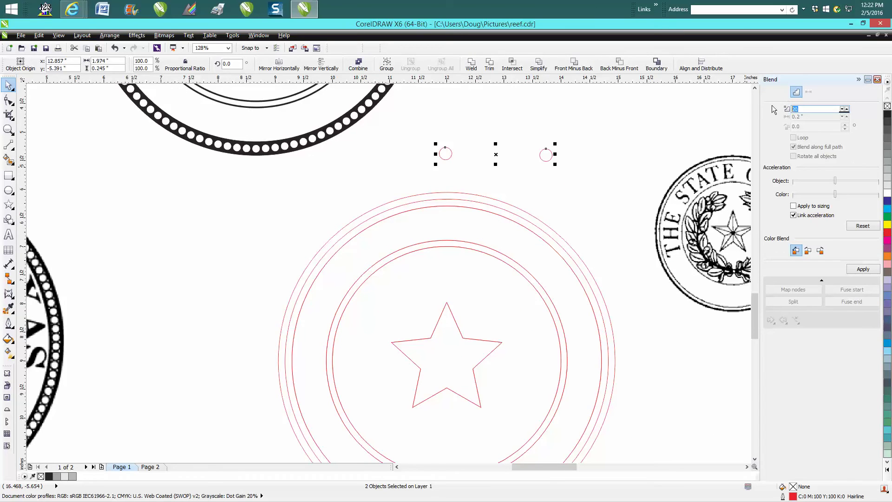
pyautogui.write('105')
pyautogui.click(858, 269)
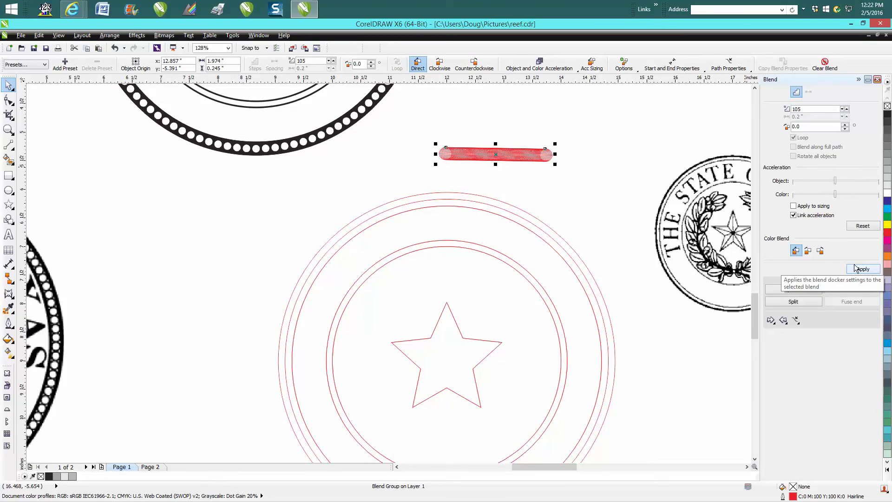
# Step: Attach the blend to the new inner copy of the outer circle as its path
pyautogui.click(796, 321)
pyautogui.click(806, 333)
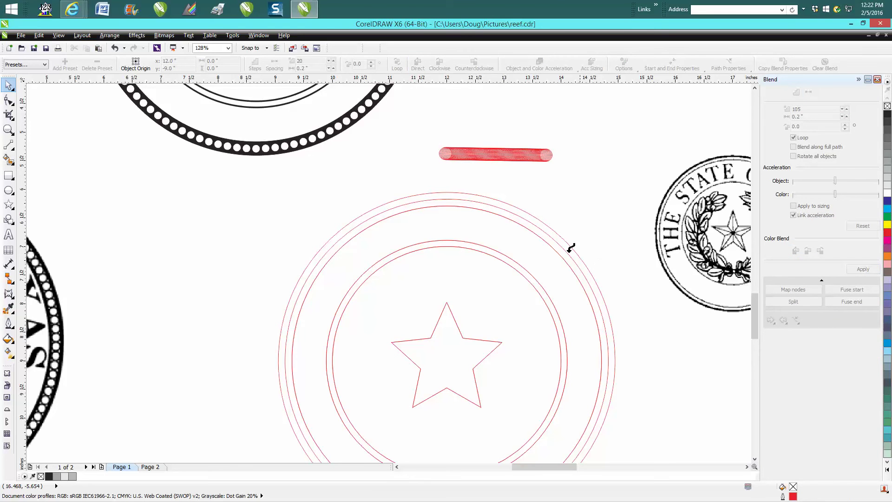
pyautogui.click(560, 240)
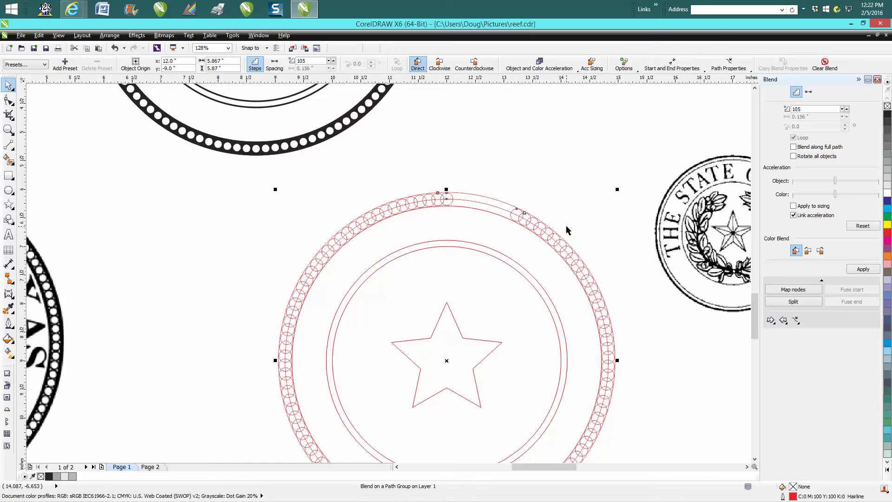
# Step: Spread the blend along the full path and apply it with 98 steps
pyautogui.click(798, 148)
pyautogui.click(865, 270)
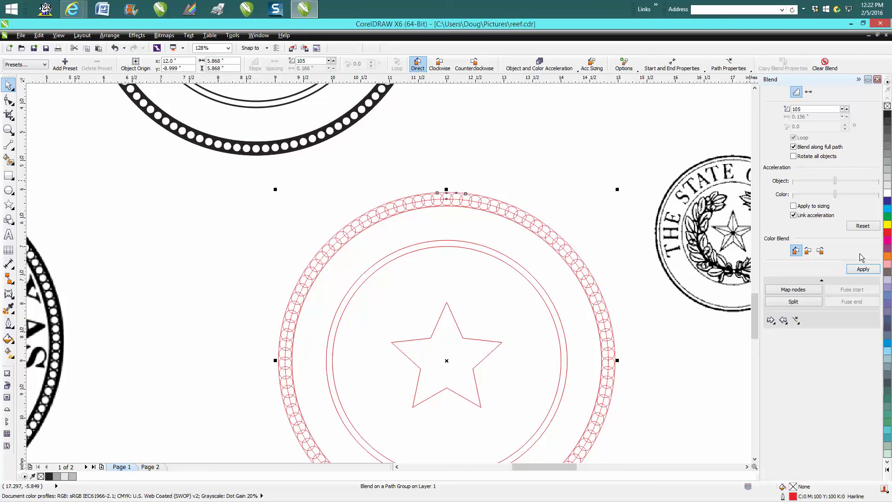
pyautogui.click(841, 110)
pyautogui.click(842, 111)
pyautogui.click(865, 270)
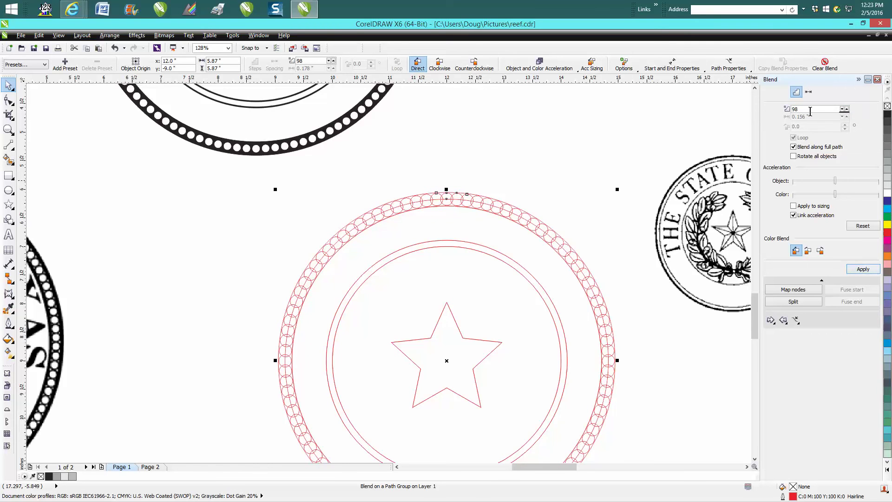
# Step: Cut the blend steps to 80, trying 90 and 85 along the way
pyautogui.moveTo(811, 110); pyautogui.dragTo(777, 110)
pyautogui.write('90')
pyautogui.click(863, 270)
pyautogui.moveTo(801, 111); pyautogui.dragTo(797, 103)
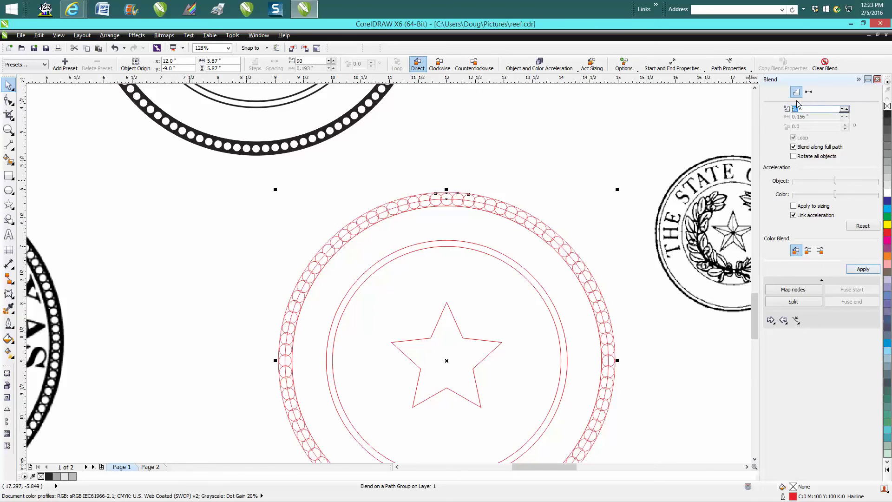
pyautogui.write('85')
pyautogui.click(860, 265)
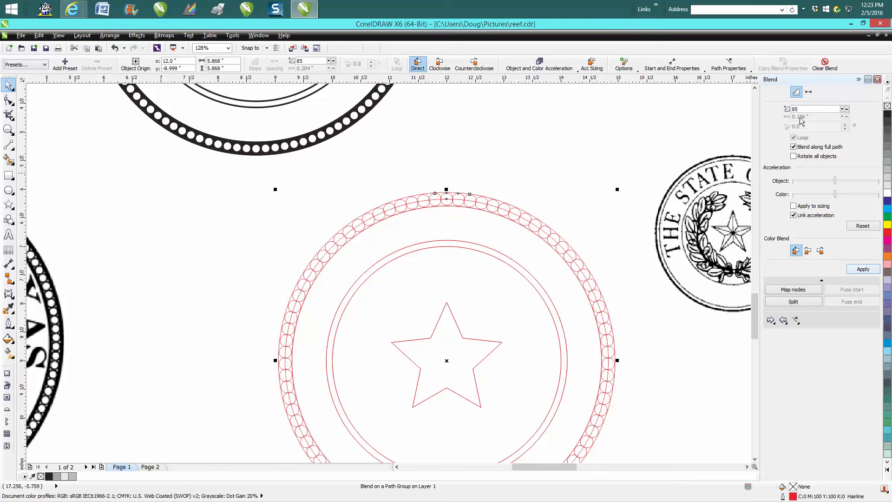
pyautogui.write('8')
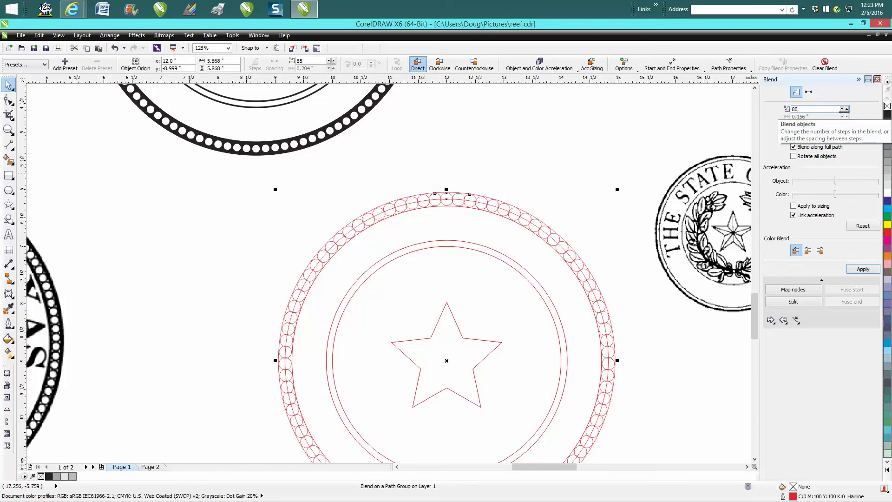
pyautogui.click(865, 269)
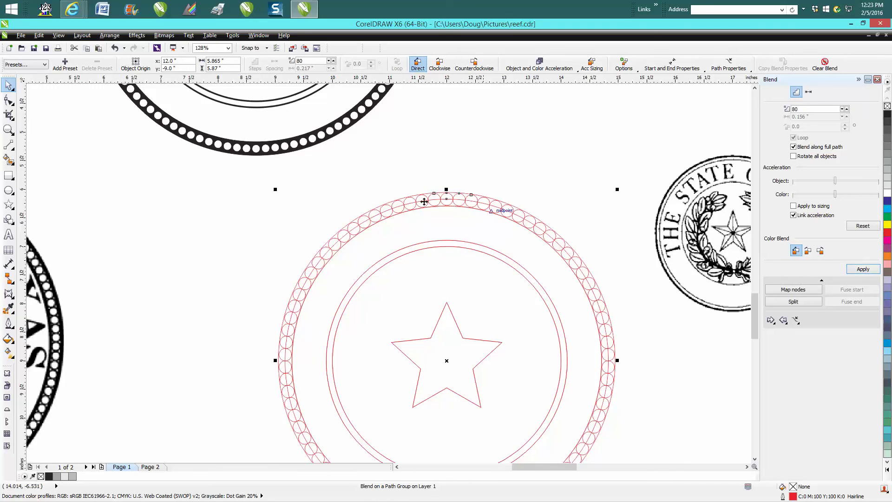
# Step: Smart Fill the band around the dots black
pyautogui.click(8, 159)
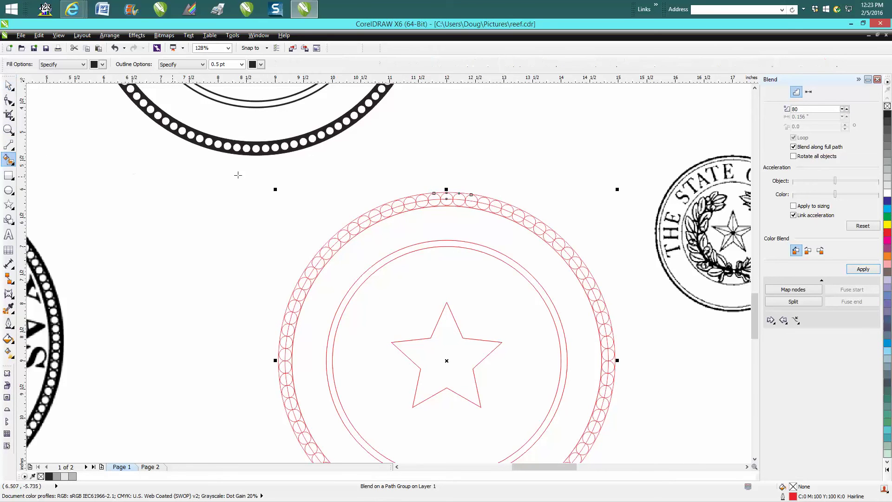
pyautogui.click(402, 200)
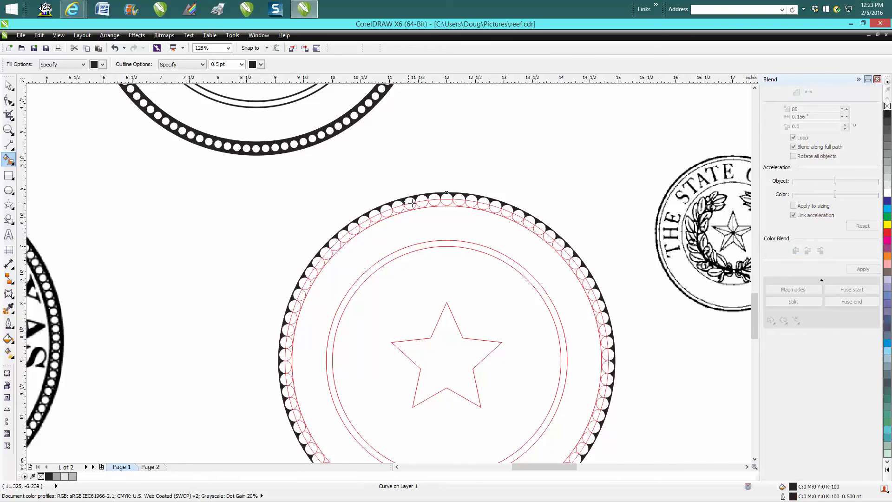
pyautogui.click(428, 204)
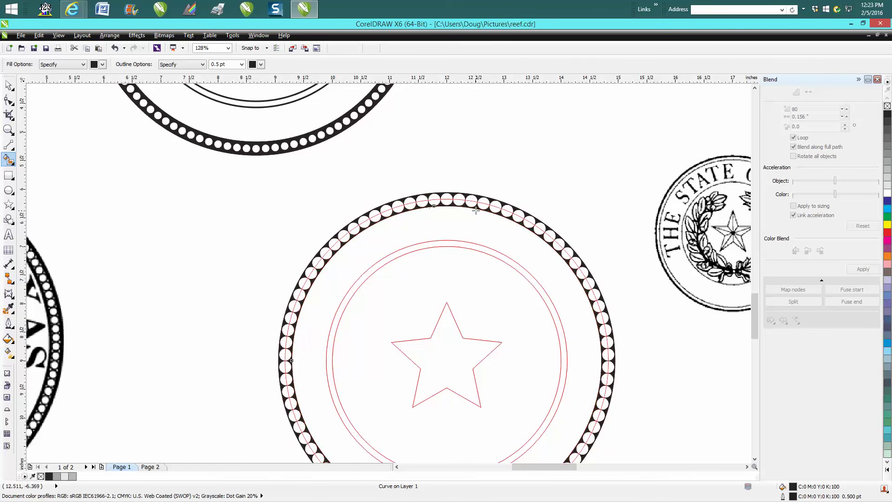
pyautogui.click(17, 88)
# Step: Break the blend of dots apart from its guide path
pyautogui.click(146, 146)
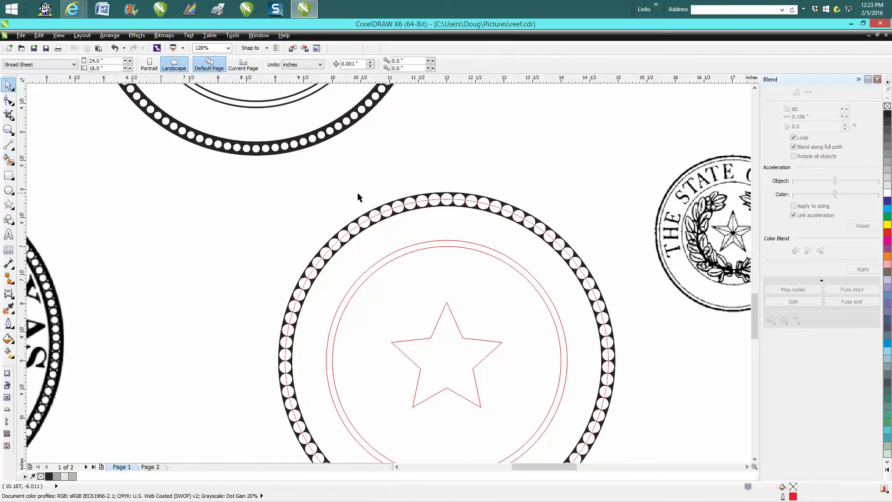
pyautogui.click(399, 210)
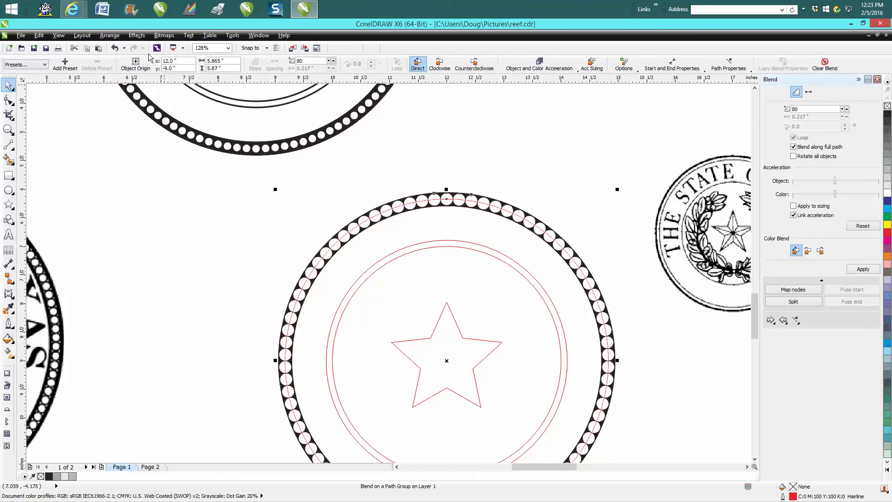
pyautogui.click(112, 37)
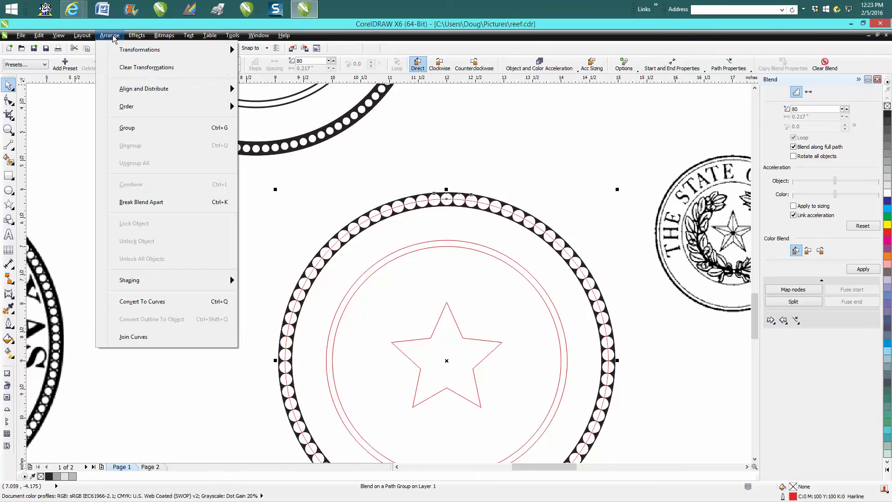
pyautogui.click(145, 202)
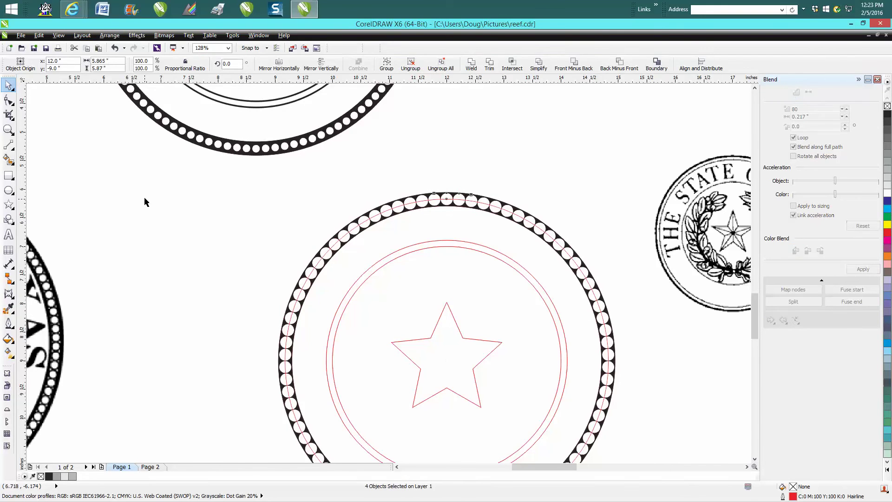
pyautogui.click(144, 196)
# Step: Ungroup all 80 dots and delete the red guide circle running through them
pyautogui.click(364, 225)
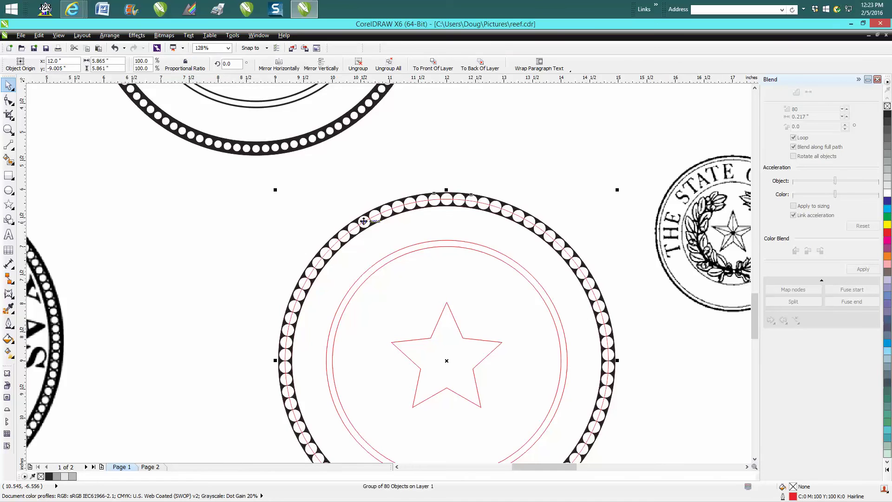
pyautogui.click(111, 36)
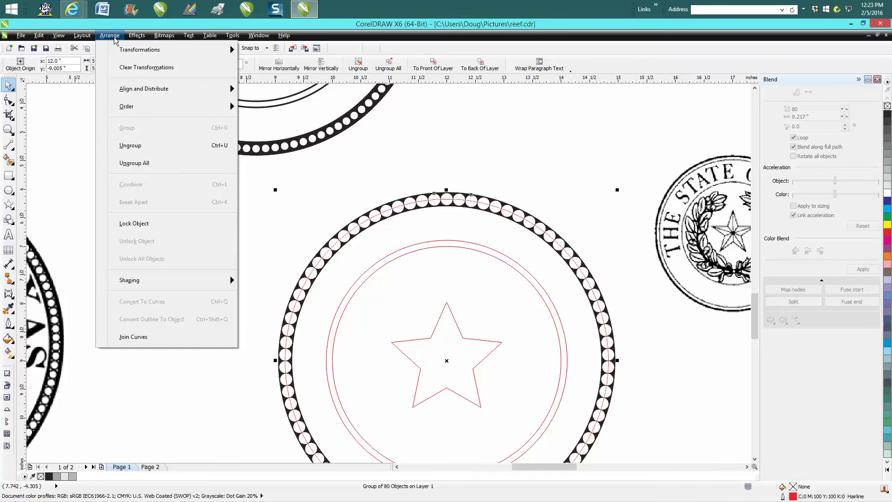
pyautogui.click(141, 163)
pyautogui.click(343, 213)
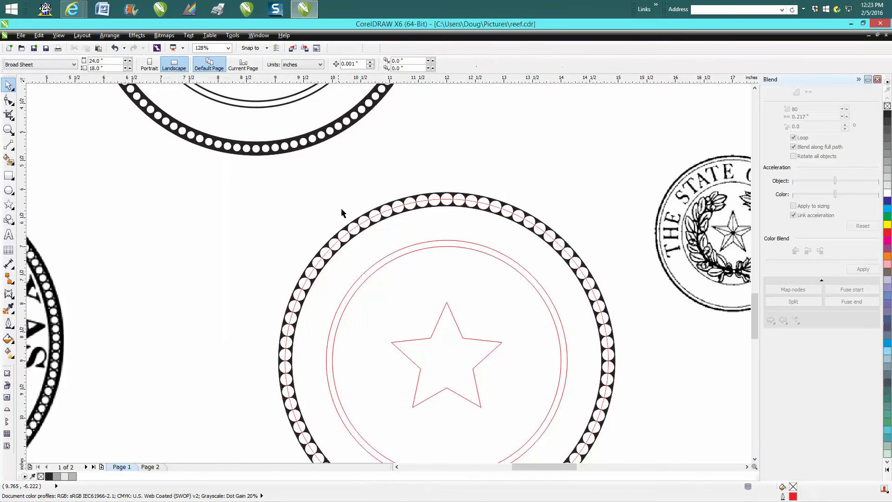
pyautogui.click(376, 215)
pyautogui.press('Delete')
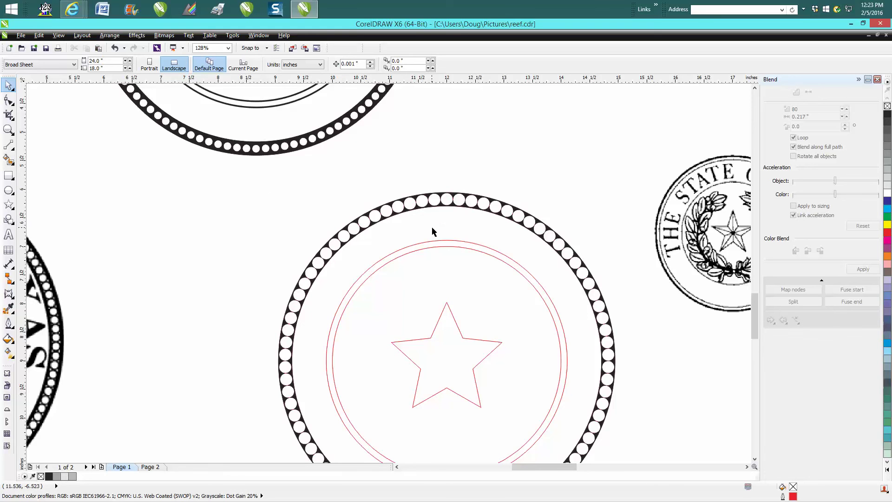
# Step: Give the larger inner circle a 2.0 pt black outline
pyautogui.click(408, 247)
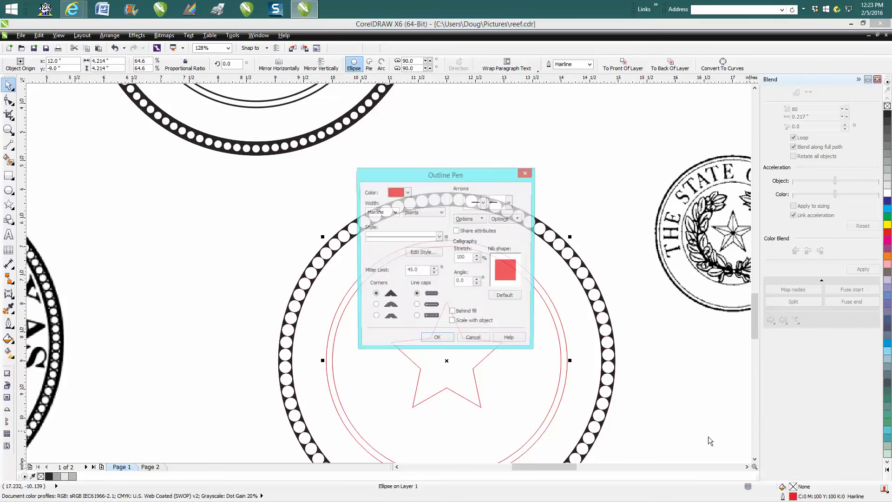
pyautogui.doubleClick(794, 496)
pyautogui.click(394, 212)
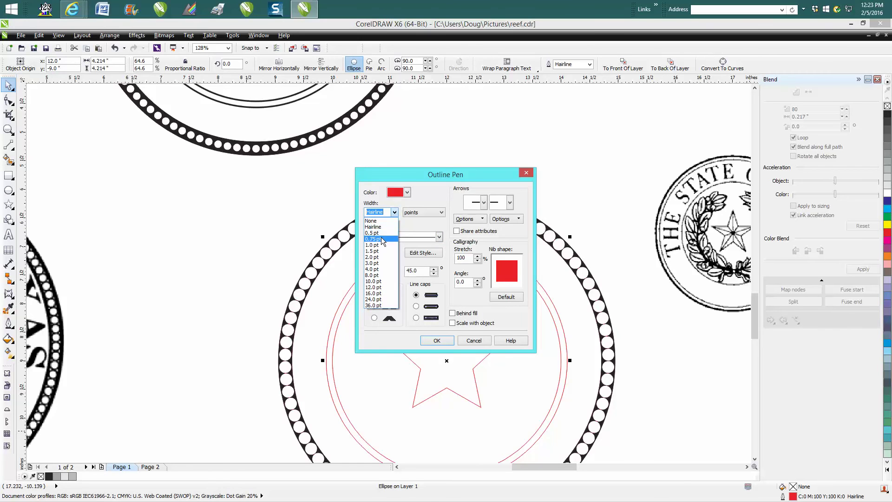
pyautogui.click(386, 263)
pyautogui.click(407, 192)
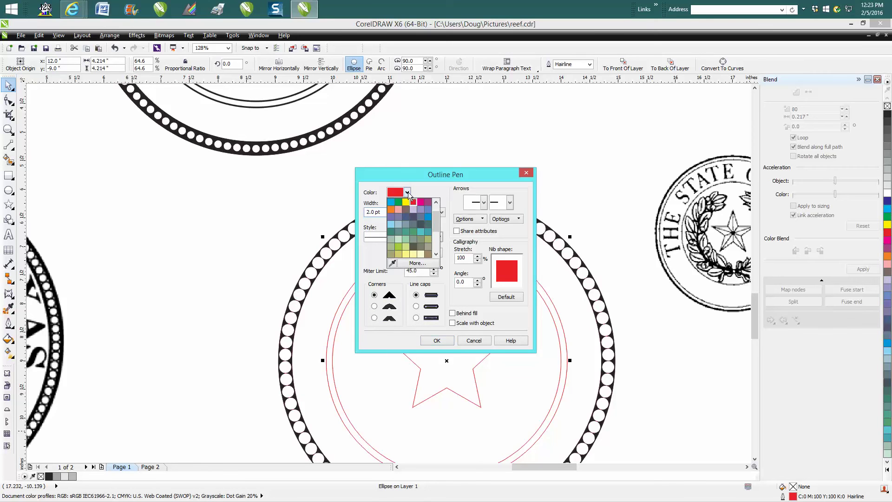
pyautogui.scroll(1, 438, 226)
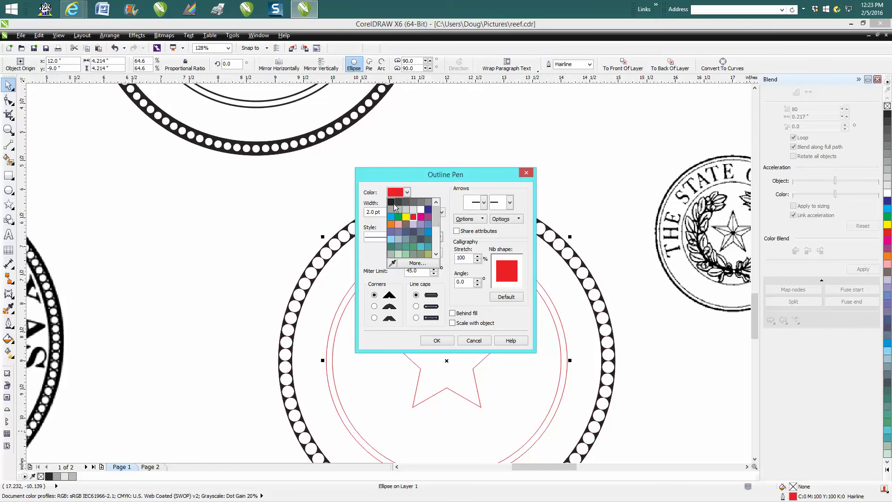
pyautogui.click(392, 203)
pyautogui.click(437, 340)
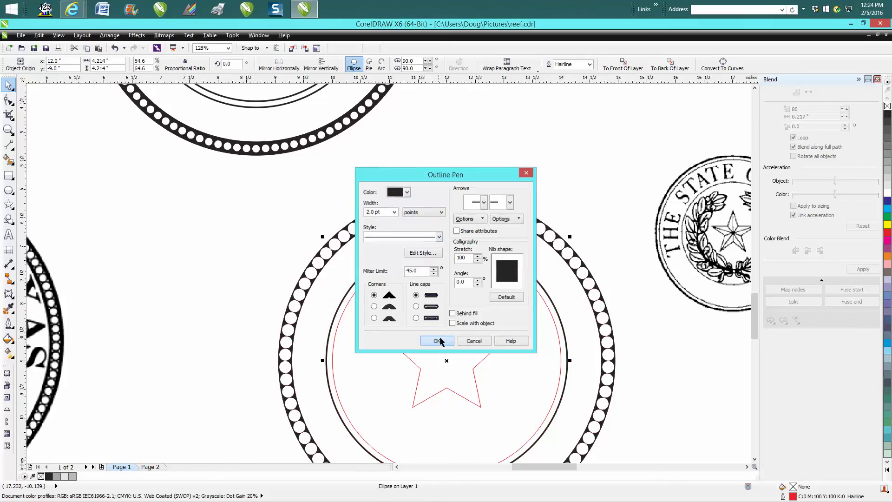
# Step: Give the smaller inner hairline circle a 2.0 pt black outline as well
pyautogui.click(442, 248)
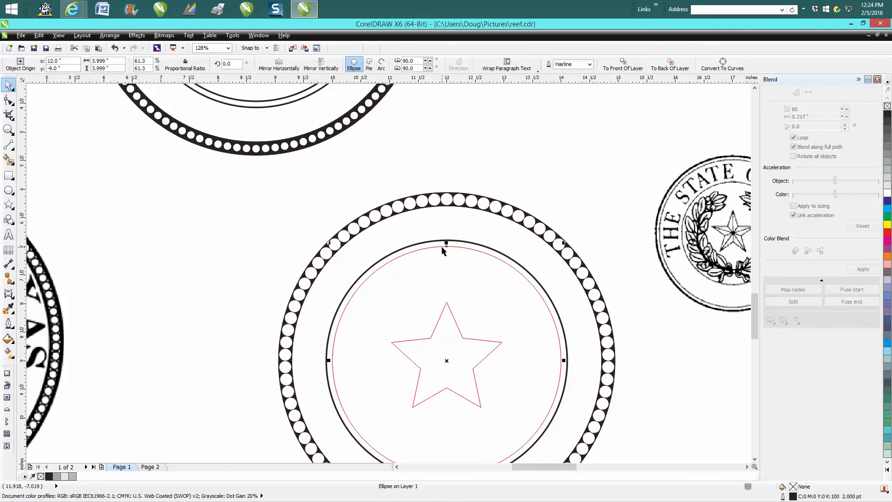
pyautogui.doubleClick(793, 497)
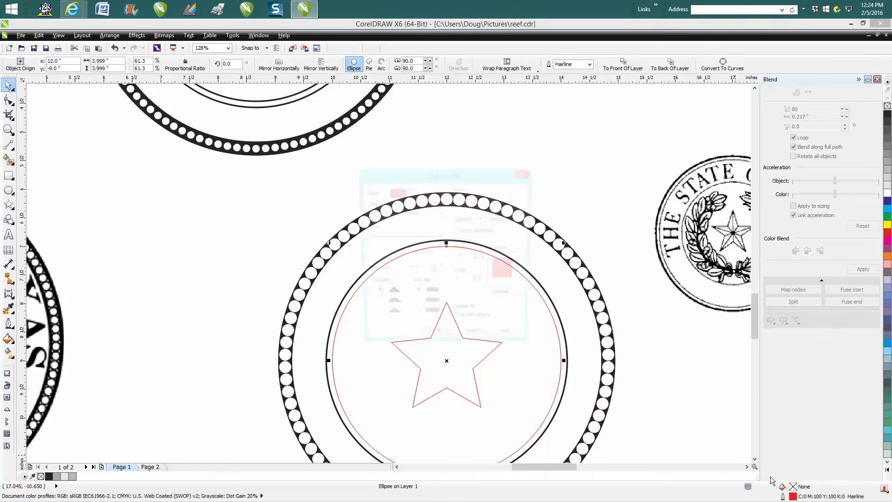
pyautogui.click(394, 213)
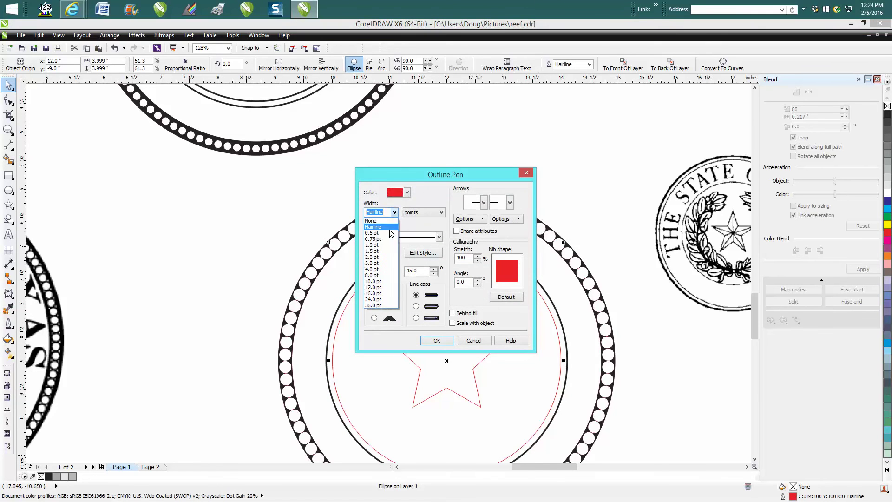
pyautogui.click(379, 261)
pyautogui.click(407, 192)
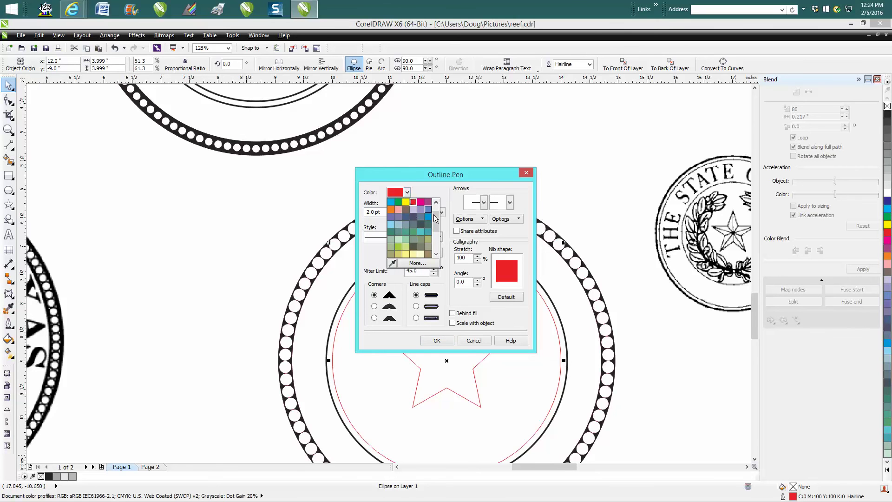
pyautogui.click(395, 204)
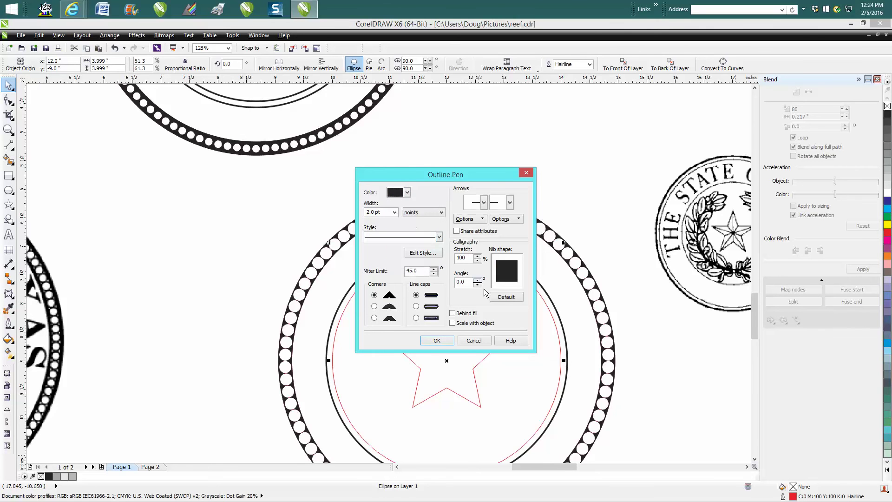
pyautogui.click(437, 340)
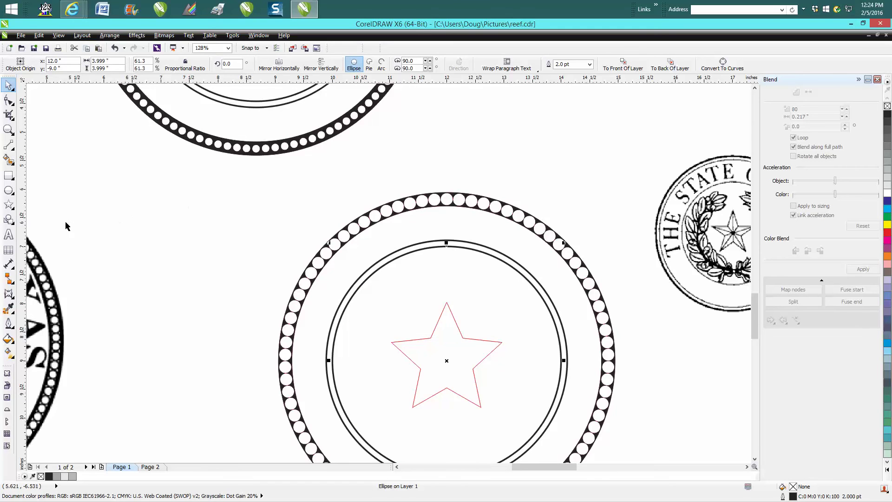
# Step: Draw a trial star left of the seal and close the Blend docker
pyautogui.click(8, 206)
pyautogui.moveTo(258, 193); pyautogui.dragTo(140, 306)
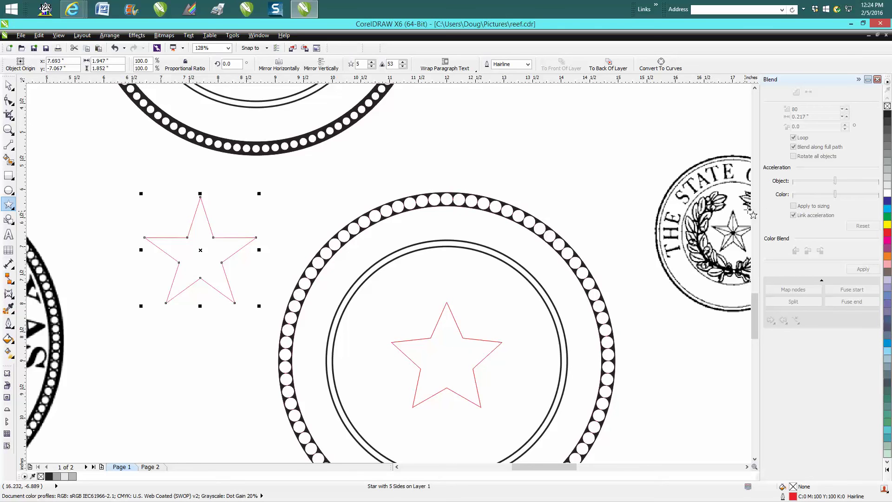
pyautogui.click(878, 80)
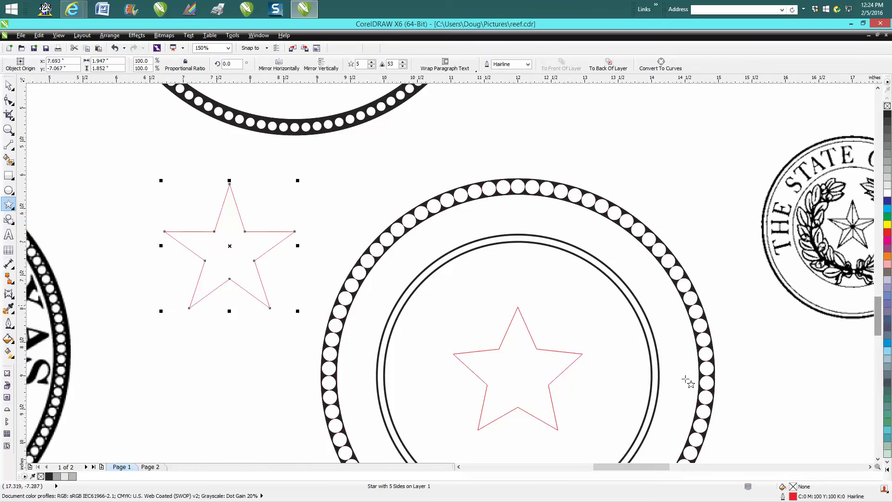
pyautogui.moveTo(618, 470); pyautogui.dragTo(593, 467)
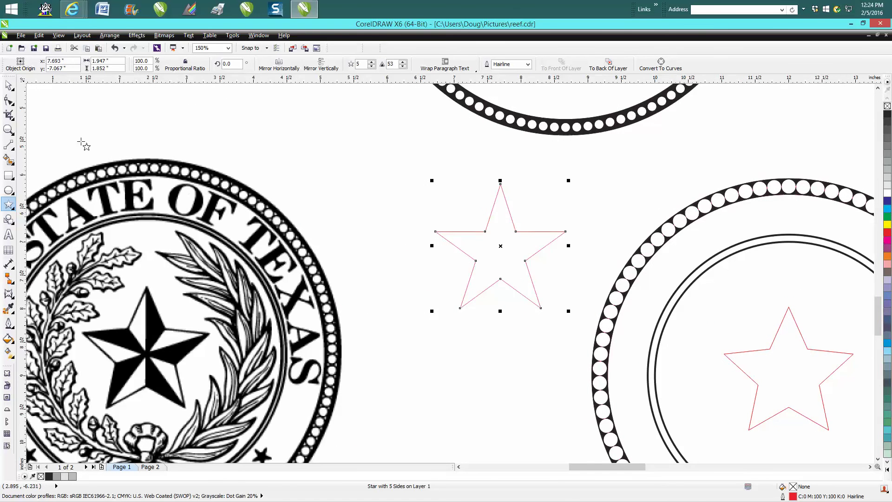
# Step: Inspect the star's inner nodes with the Shape tool, then delete the trial star
pyautogui.click(9, 86)
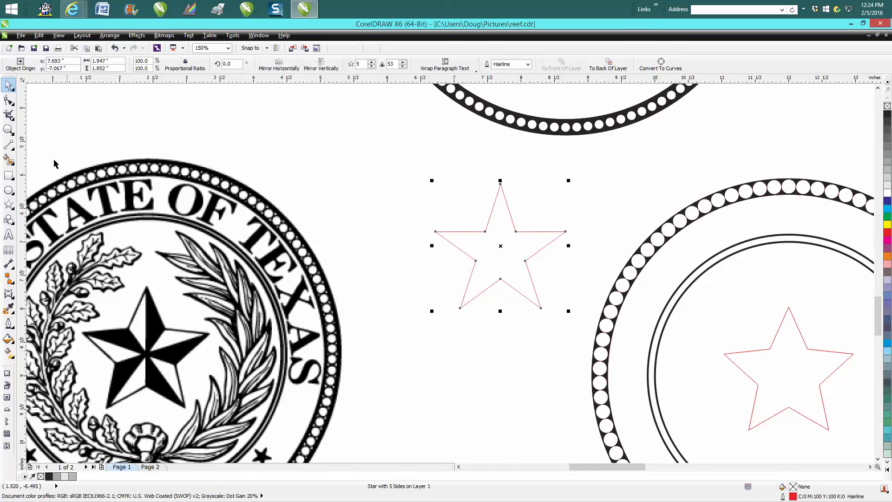
pyautogui.click(13, 108)
pyautogui.click(23, 99)
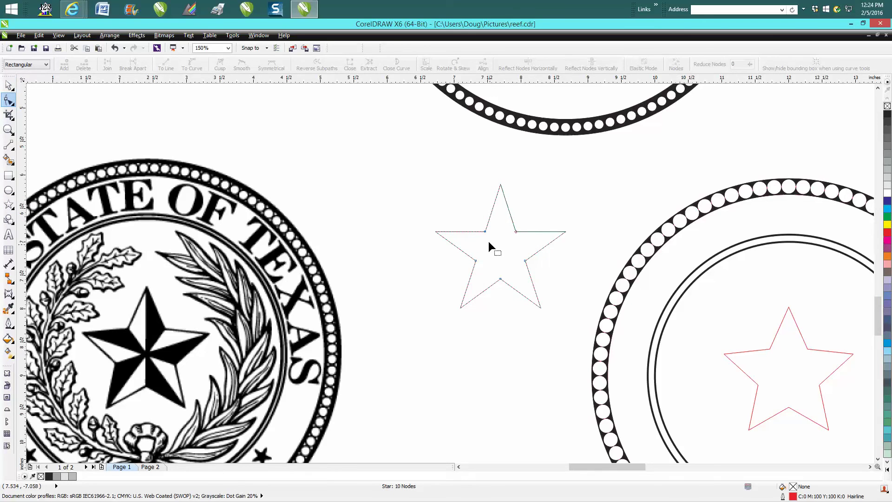
pyautogui.moveTo(485, 232); pyautogui.dragTo(482, 227)
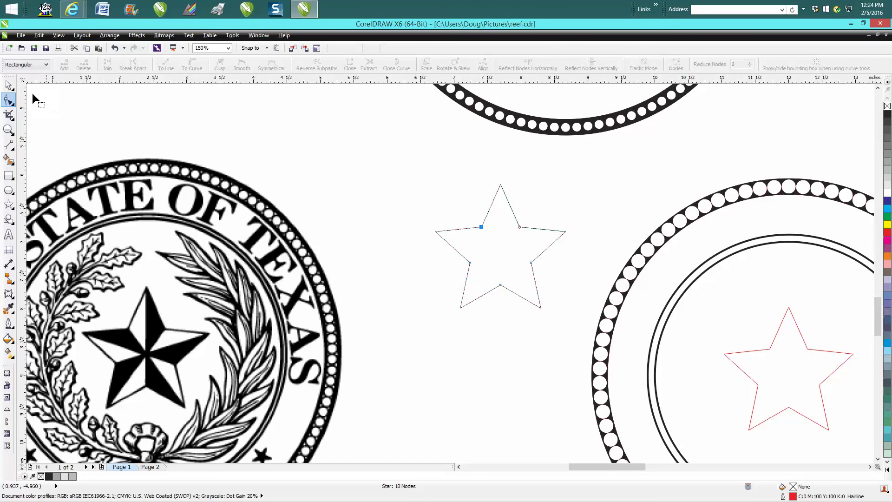
pyautogui.click(8, 85)
pyautogui.press('Delete')
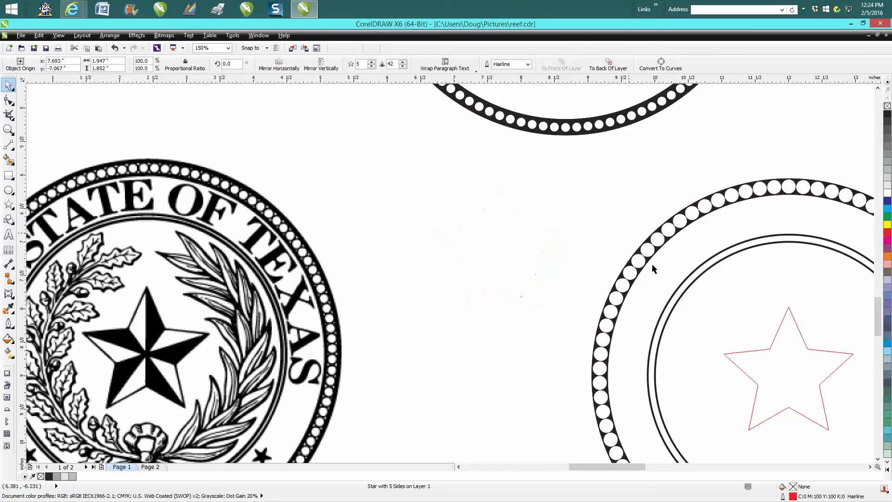
pyautogui.moveTo(635, 467); pyautogui.dragTo(665, 466)
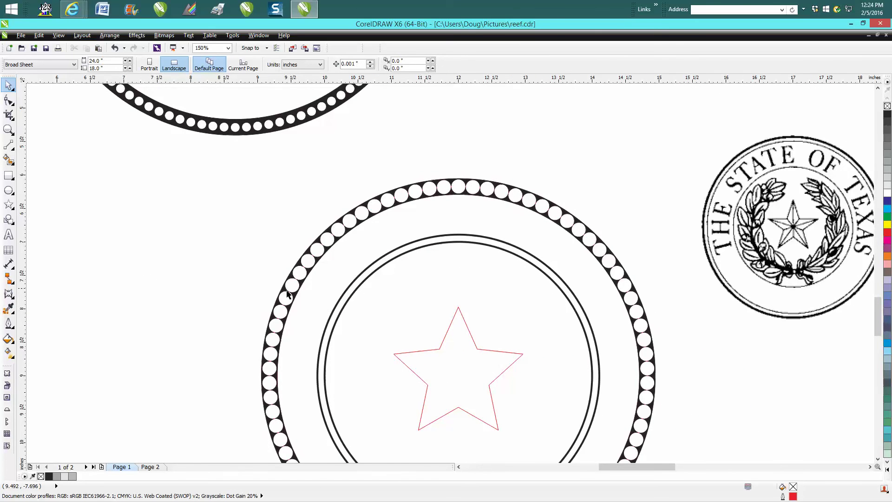
# Step: Draw five 2-point lines from each star tip through the centre to the opposite inner corner
pyautogui.scroll(-2, 288, 293)
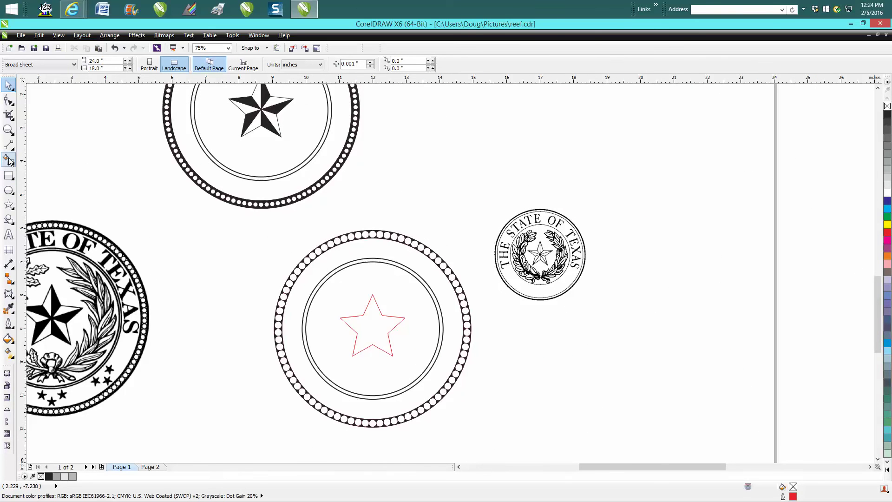
pyautogui.click(8, 130)
pyautogui.moveTo(340, 277); pyautogui.dragTo(446, 367)
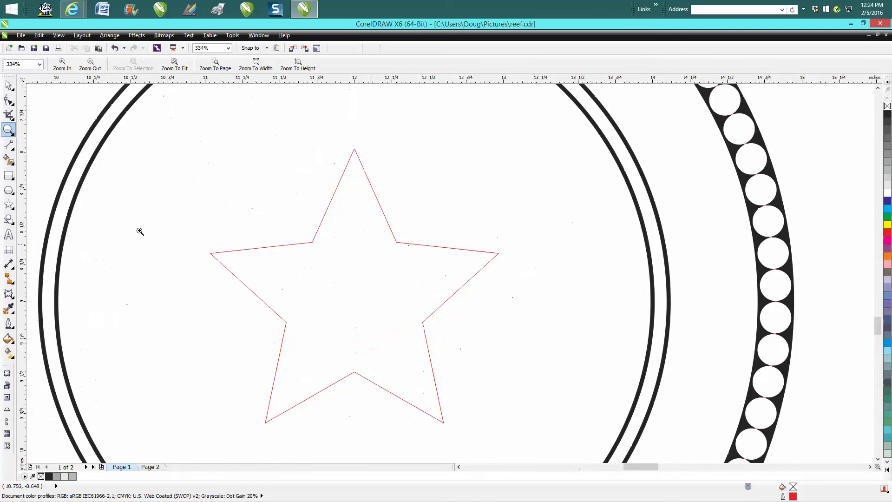
pyautogui.click(16, 152)
pyautogui.click(26, 160)
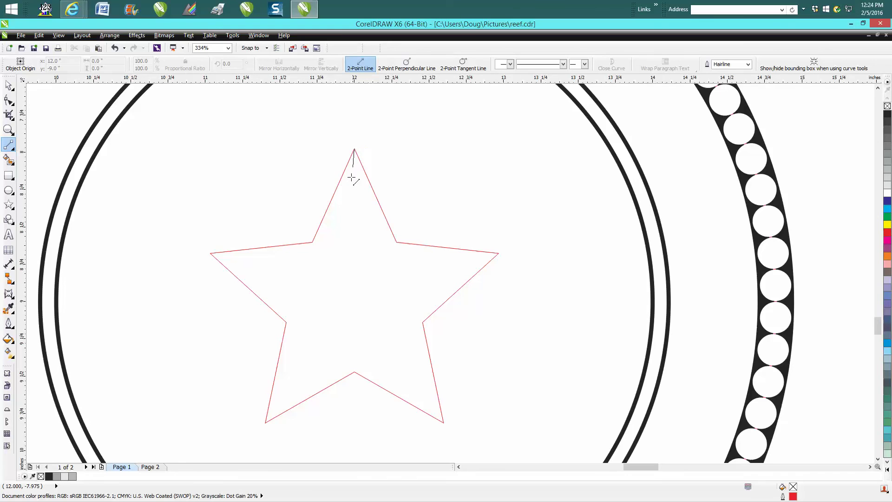
pyautogui.moveTo(352, 178); pyautogui.dragTo(355, 370)
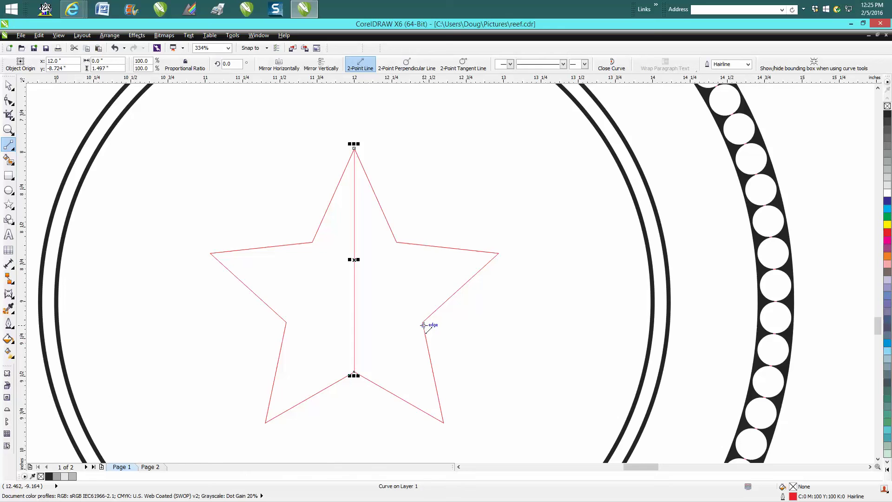
pyautogui.moveTo(423, 324); pyautogui.dragTo(212, 254)
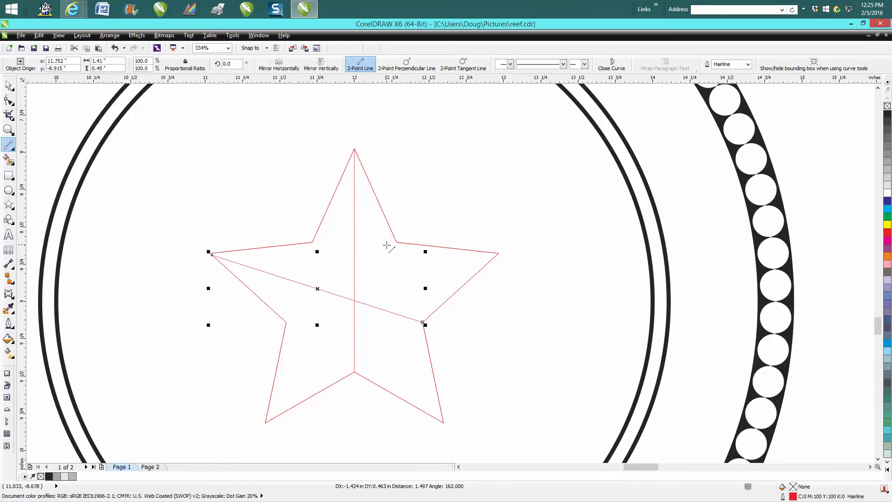
pyautogui.moveTo(397, 242); pyautogui.dragTo(266, 423)
pyautogui.moveTo(443, 423); pyautogui.dragTo(313, 243)
pyautogui.moveTo(499, 253); pyautogui.dragTo(287, 322)
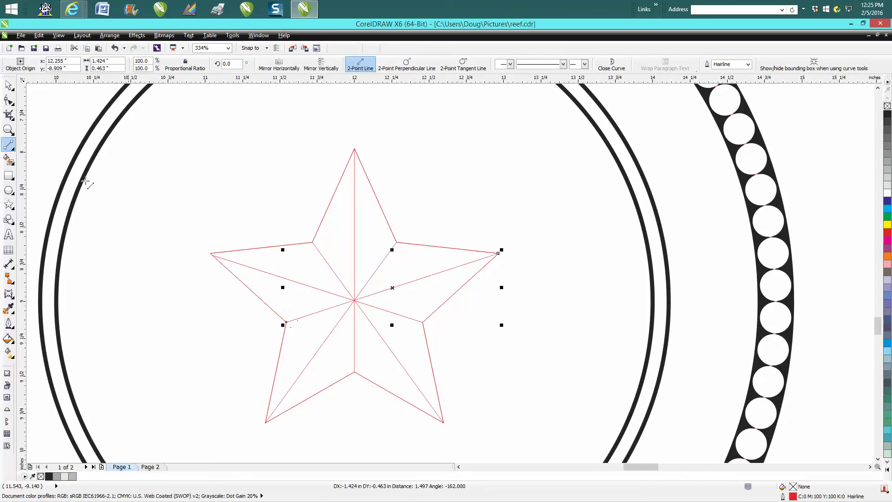
pyautogui.click(6, 160)
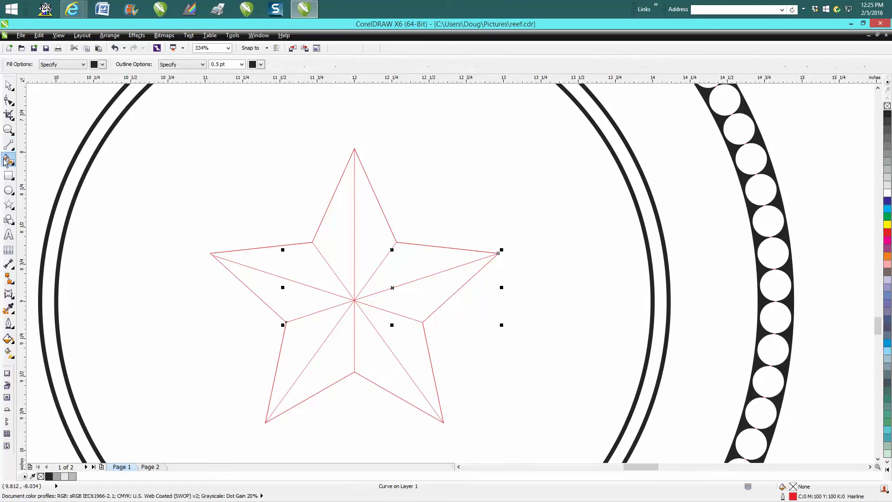
# Step: Fill one half of each of the five star points black
pyautogui.click(369, 222)
pyautogui.click(418, 291)
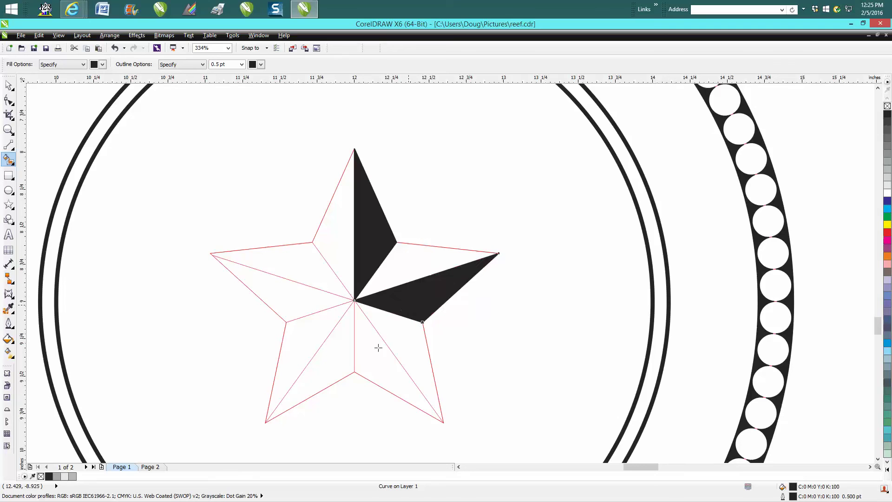
pyautogui.click(377, 349)
pyautogui.click(323, 336)
pyautogui.click(298, 266)
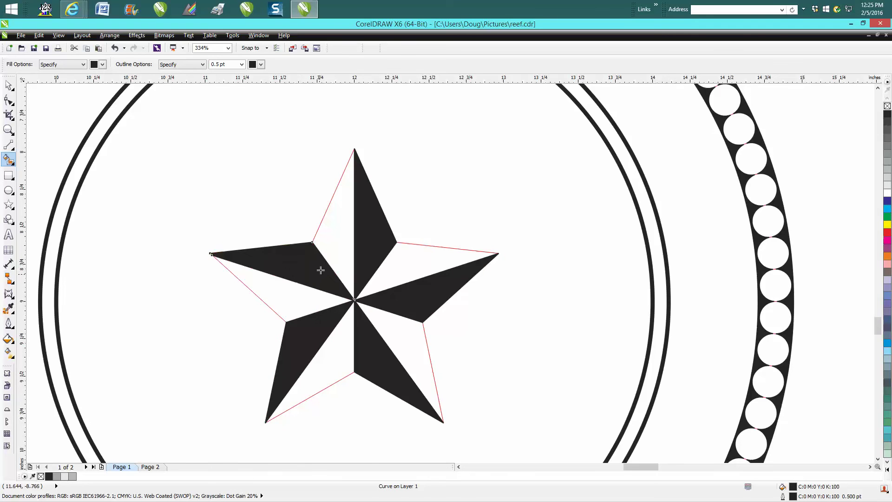
pyautogui.scroll(-5, 321, 268)
pyautogui.click(8, 85)
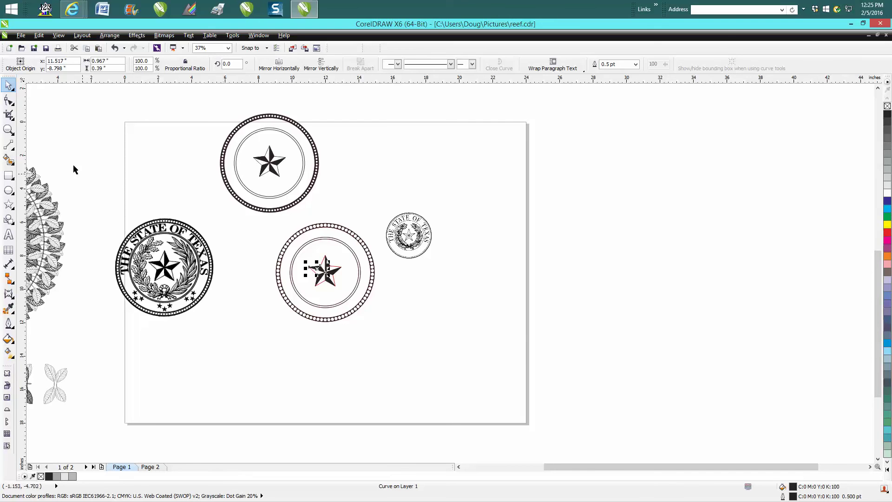
# Step: Zoom in on the centre star and select the whole star
pyautogui.click(8, 130)
pyautogui.moveTo(303, 245); pyautogui.dragTo(383, 312)
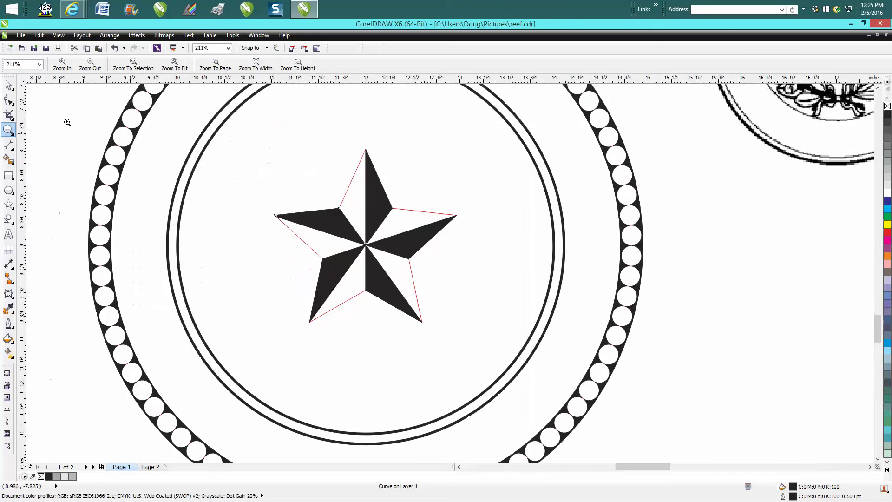
pyautogui.press('space')
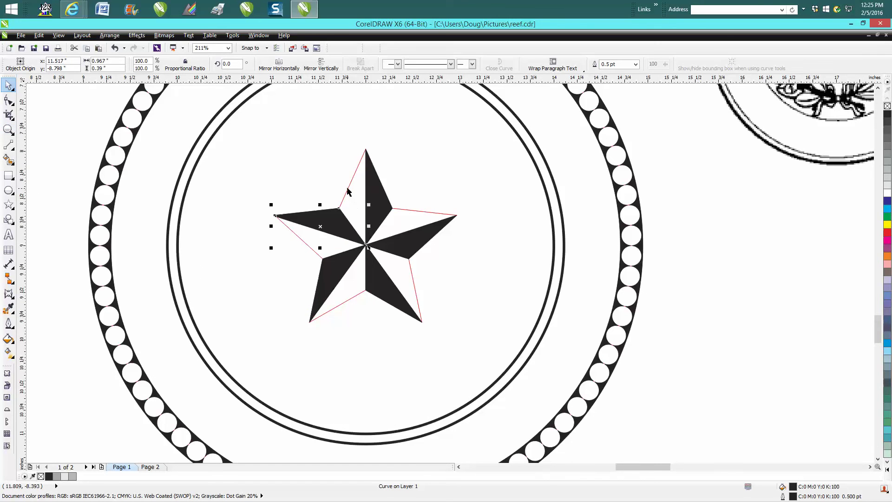
pyautogui.click(348, 190)
# Step: Set the star's outline to 1.5 pt black in the Outline Pen dialog
pyautogui.doubleClick(793, 496)
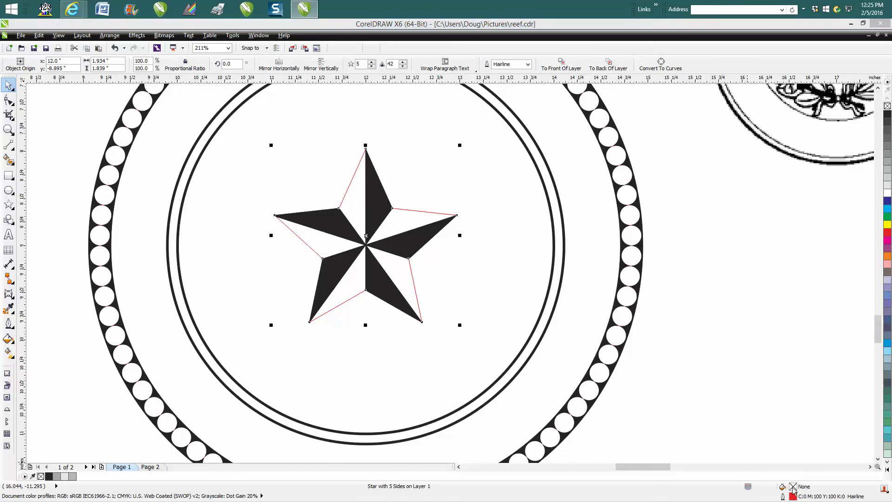
pyautogui.click(393, 213)
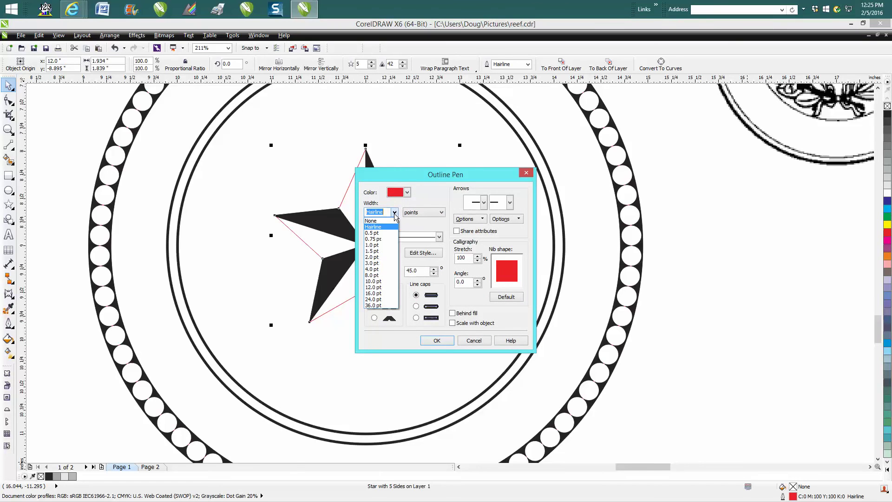
pyautogui.click(383, 252)
pyautogui.click(407, 192)
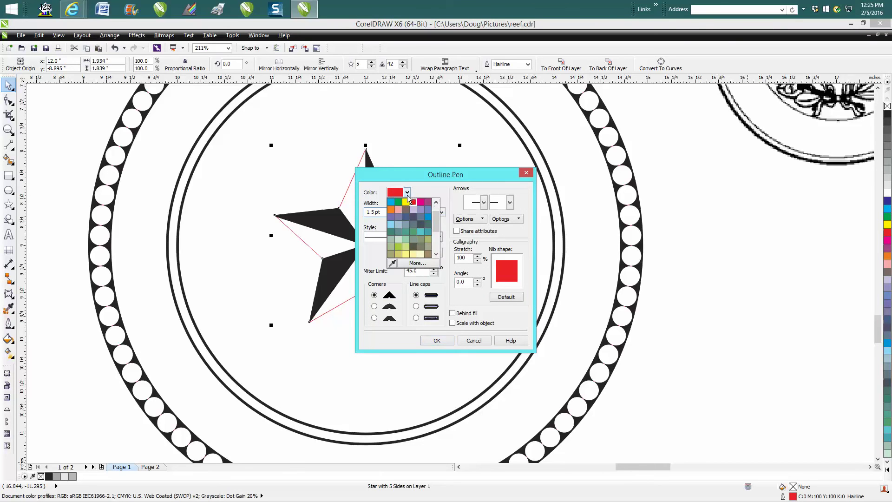
pyautogui.scroll(-3, 434, 212)
pyautogui.click(395, 205)
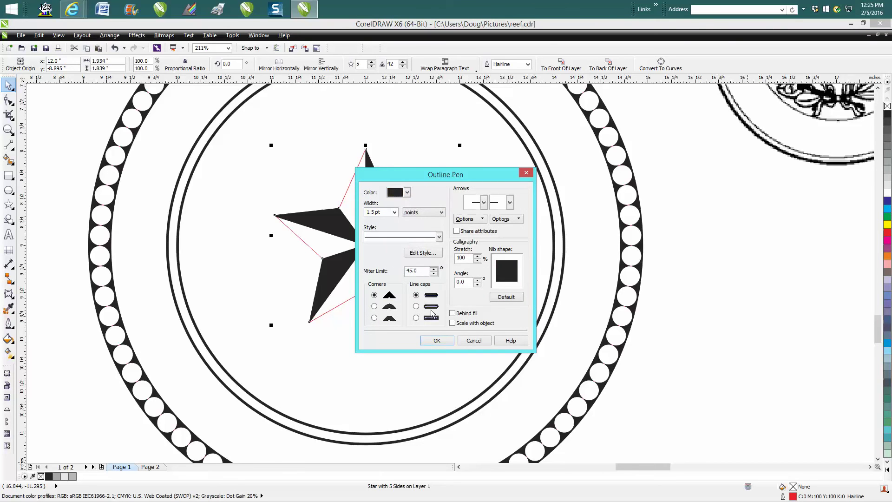
pyautogui.click(437, 340)
pyautogui.scroll(-4, 453, 341)
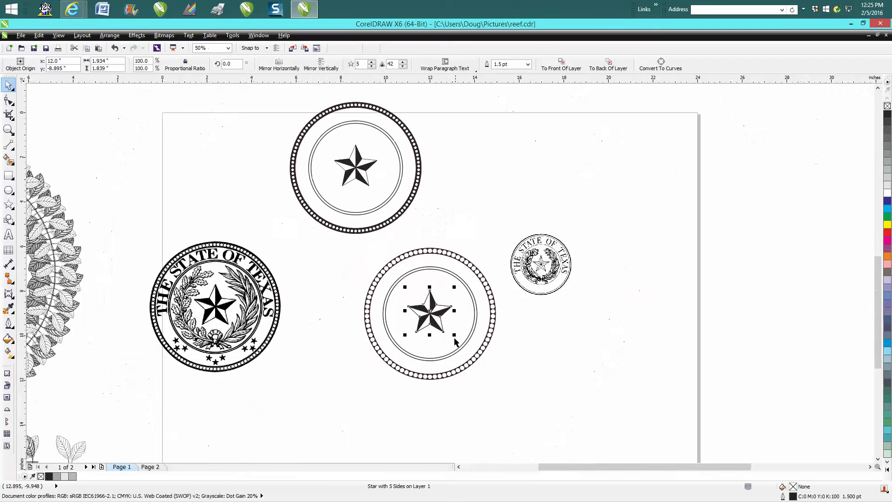